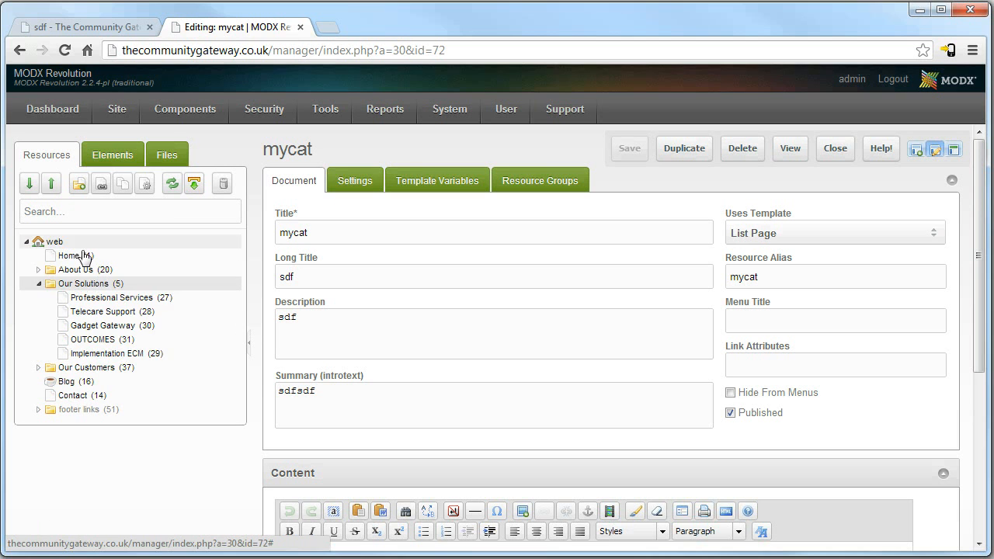
Duplicate the Professional Services page as 'andy test' and open the new page from the tree.
right_click(98, 303)
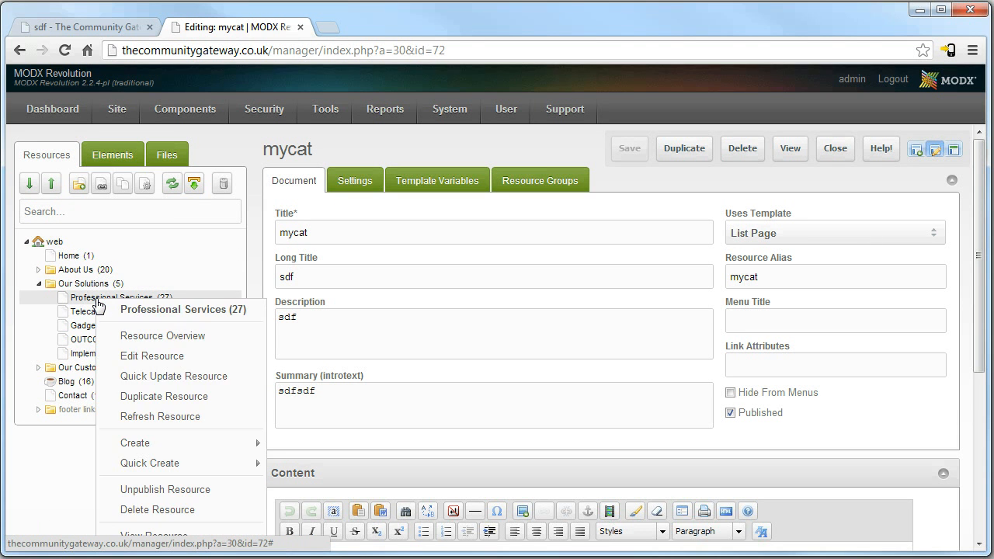
click(159, 394)
text(andy test)
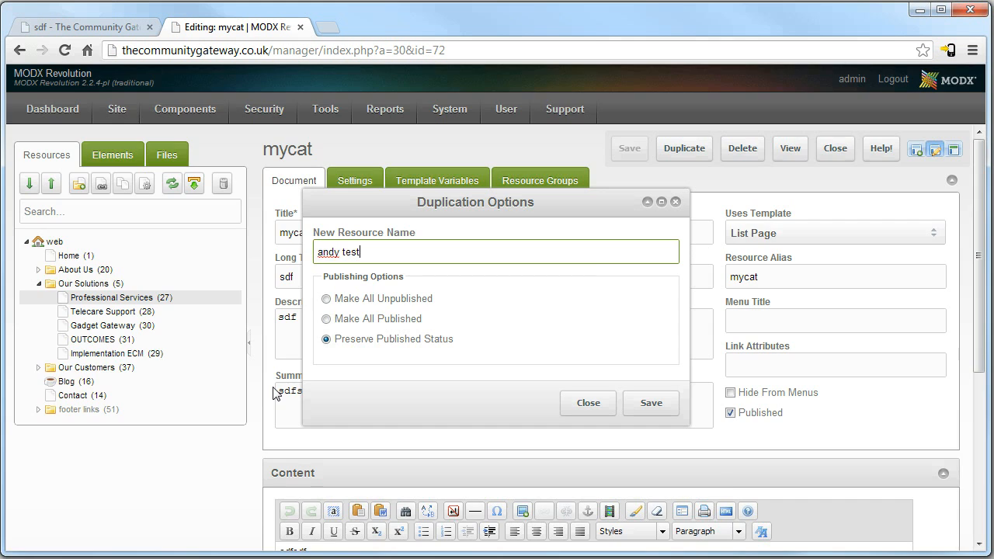
key(Return)
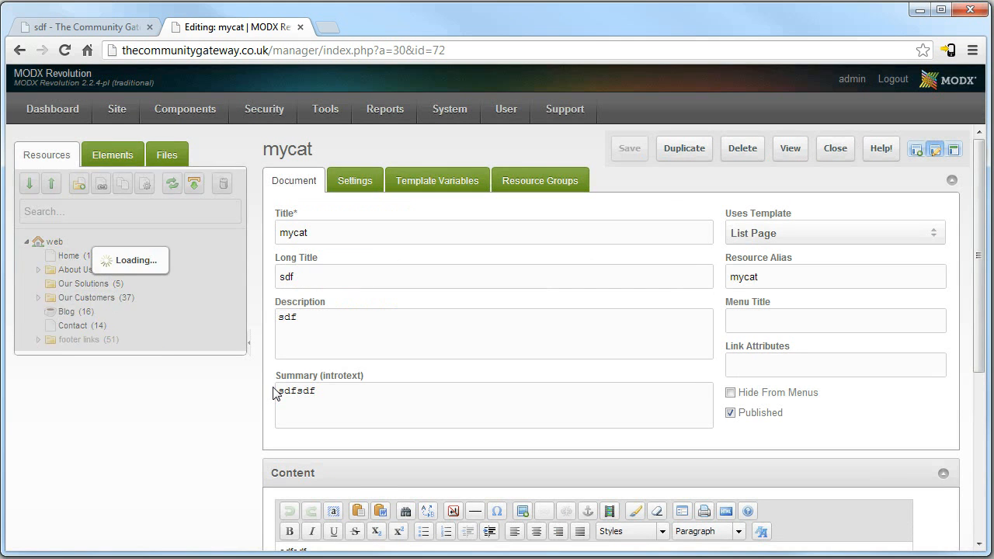
click(101, 367)
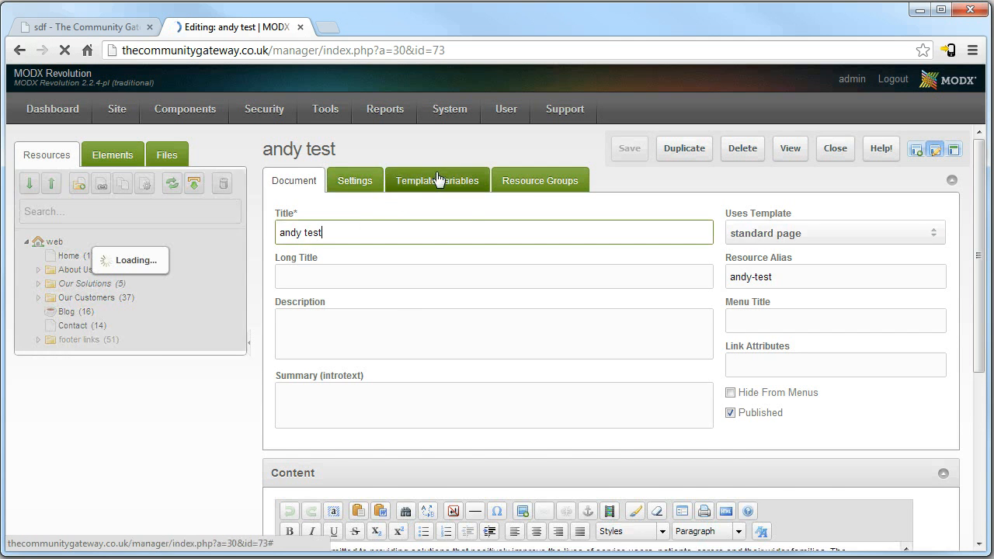
Browse the page's template variable categories and settle on the main content image settings.
click(437, 179)
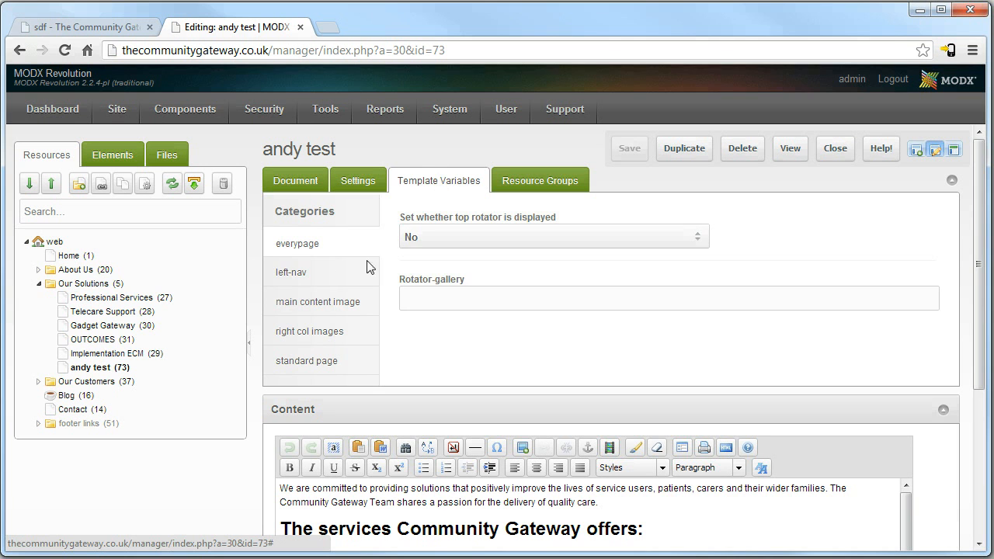
click(326, 272)
click(337, 303)
click(324, 340)
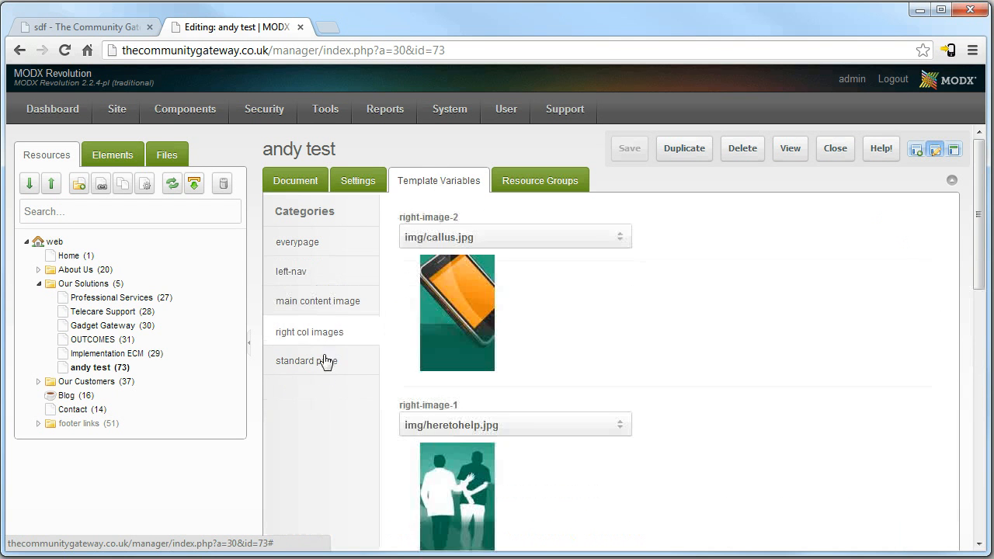
click(323, 362)
click(327, 305)
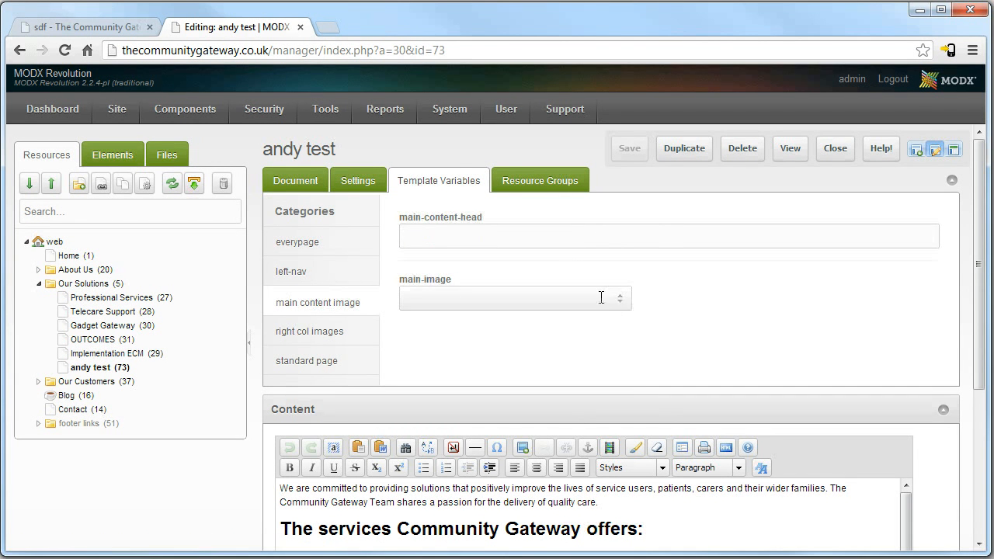
Pick images/roadmap.png as the main image and save the page.
click(629, 308)
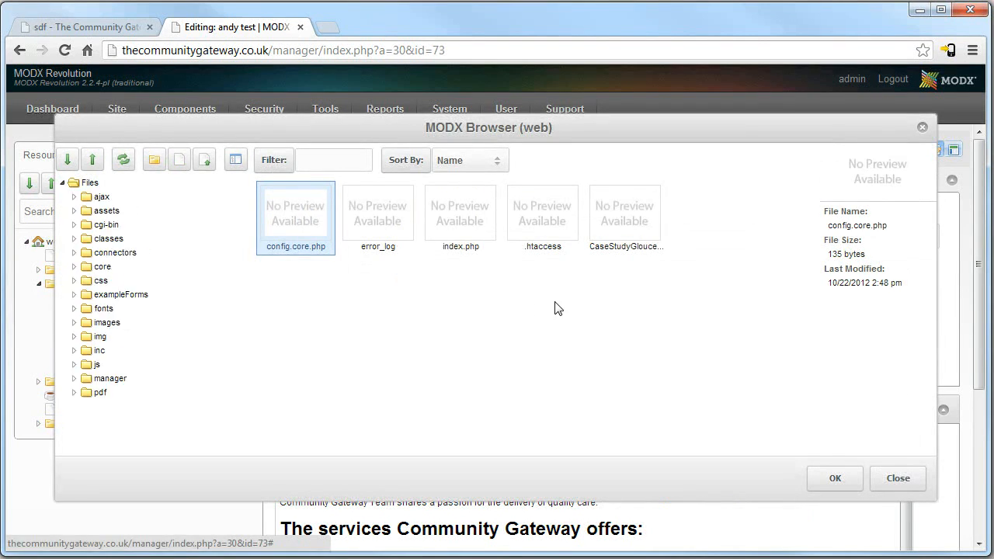
click(110, 329)
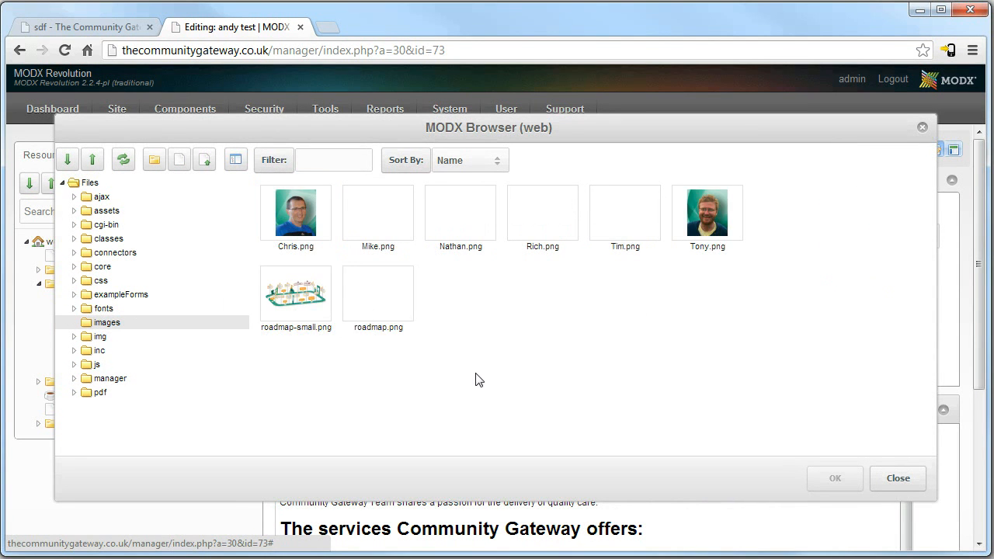
click(296, 305)
click(394, 296)
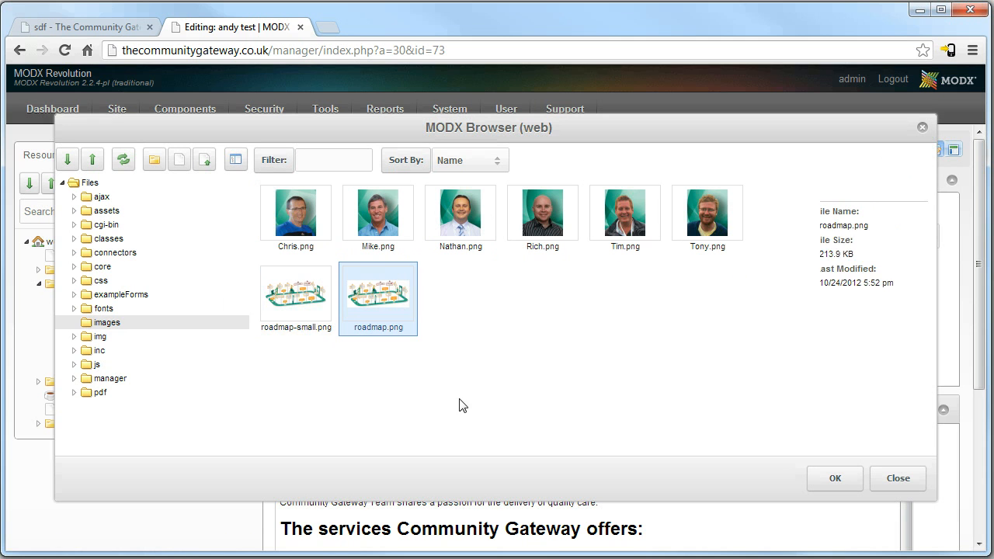
click(833, 480)
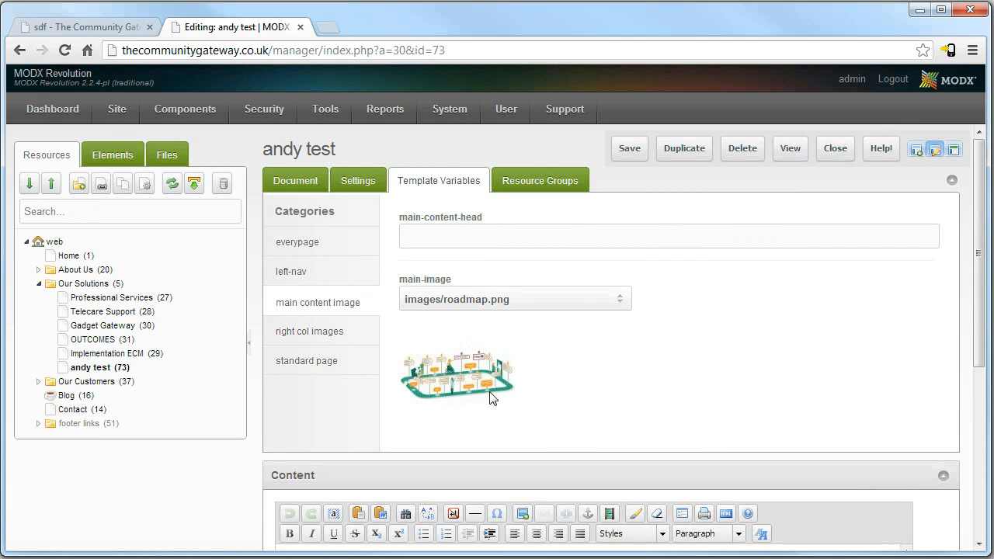
click(629, 149)
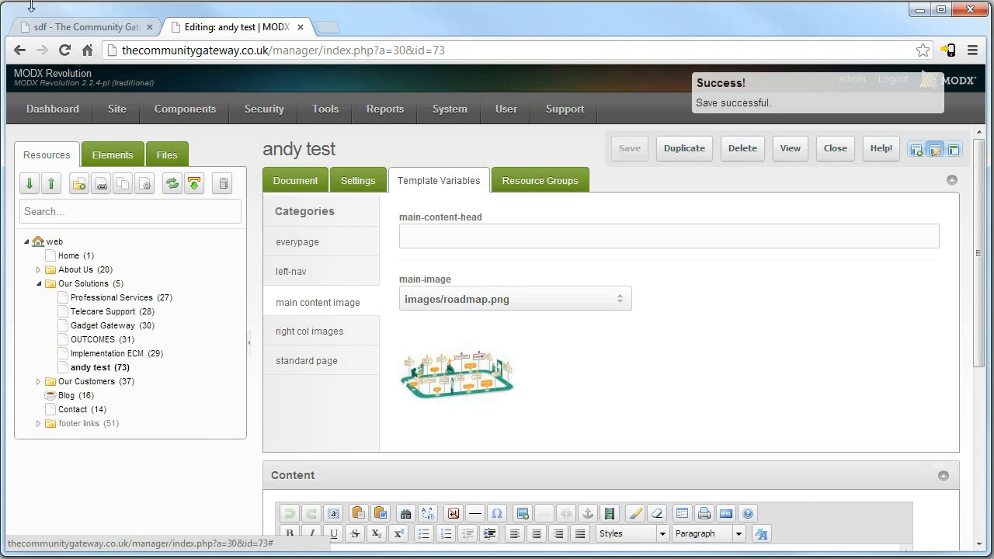
click(55, 28)
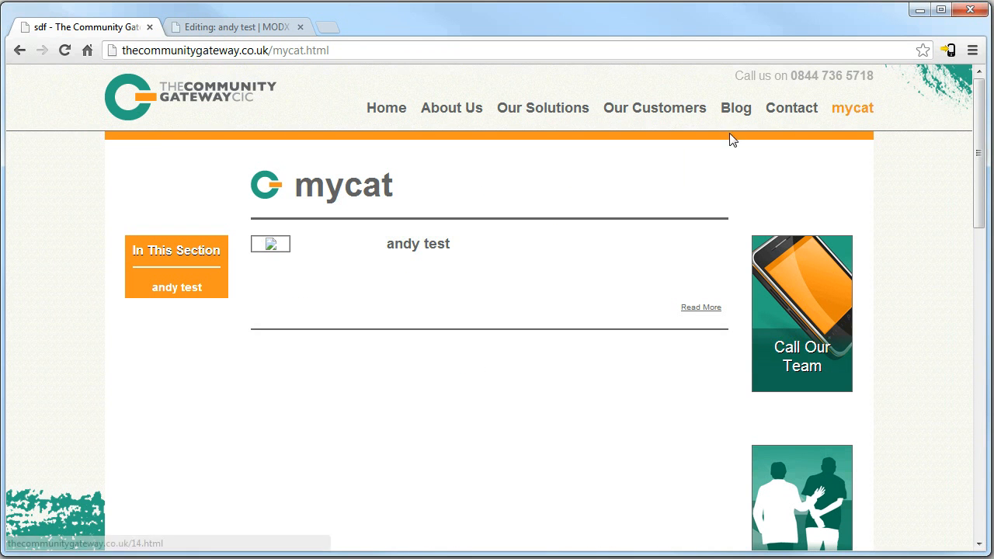
key(F5)
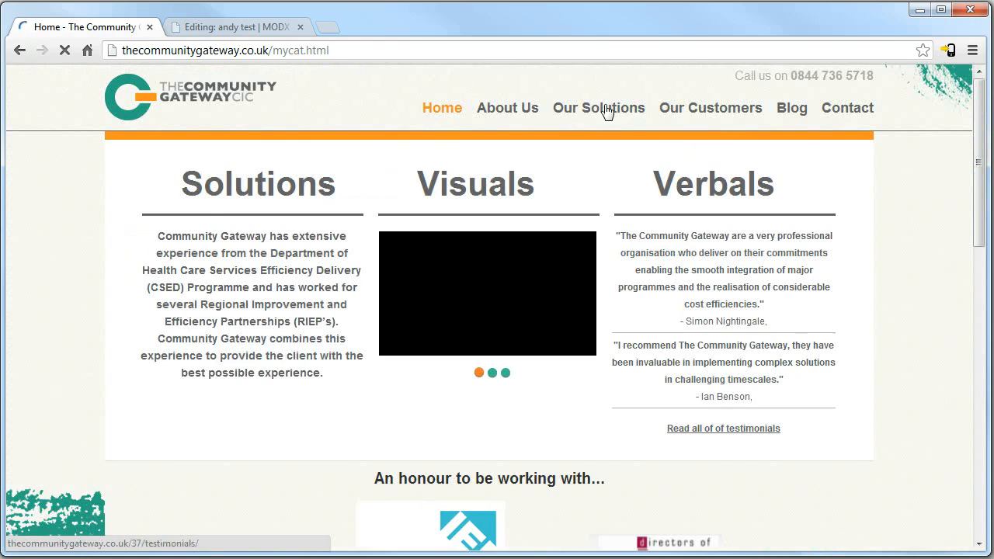
mouse_move(605, 111)
click(585, 292)
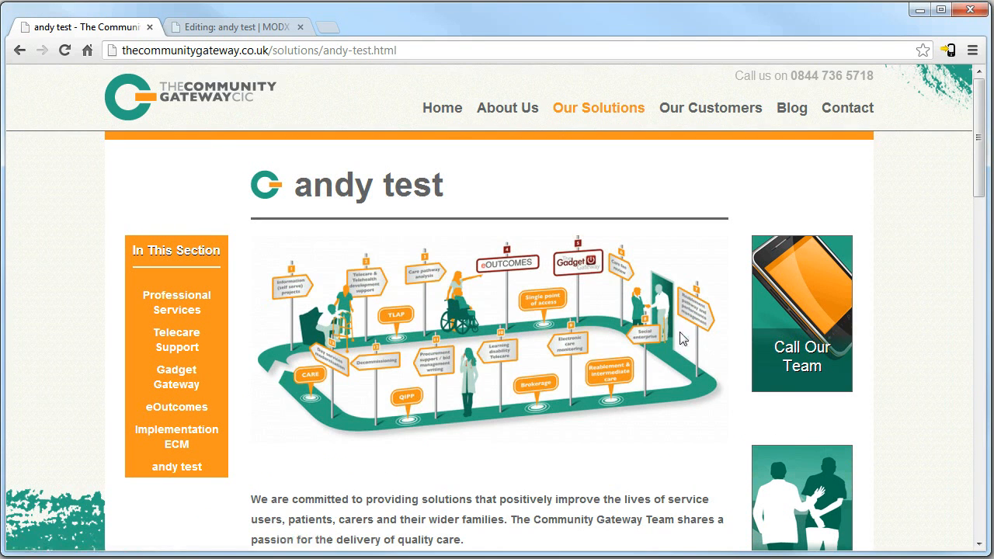
scroll(686, 345, down, 2)
scroll(688, 266, up, 2)
drag(433, 432, 225, 35)
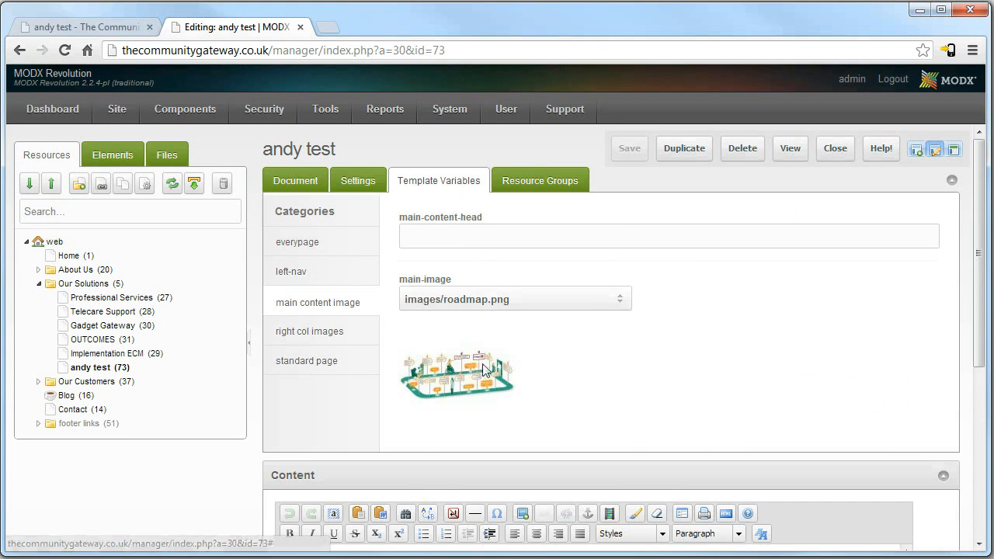
Inspect the right column image fields and file browser, then compare with the live page.
click(281, 330)
scroll(534, 315, down, 2)
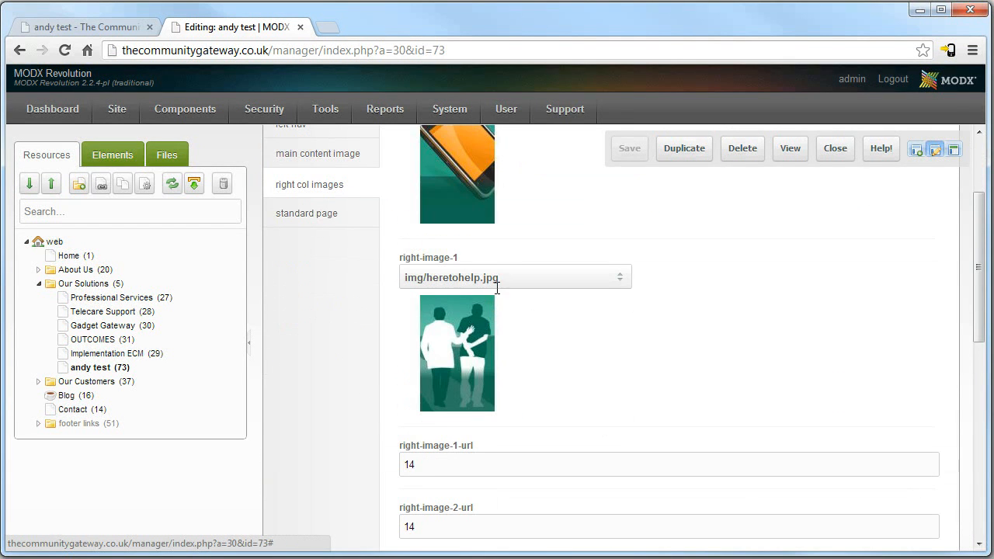
click(611, 288)
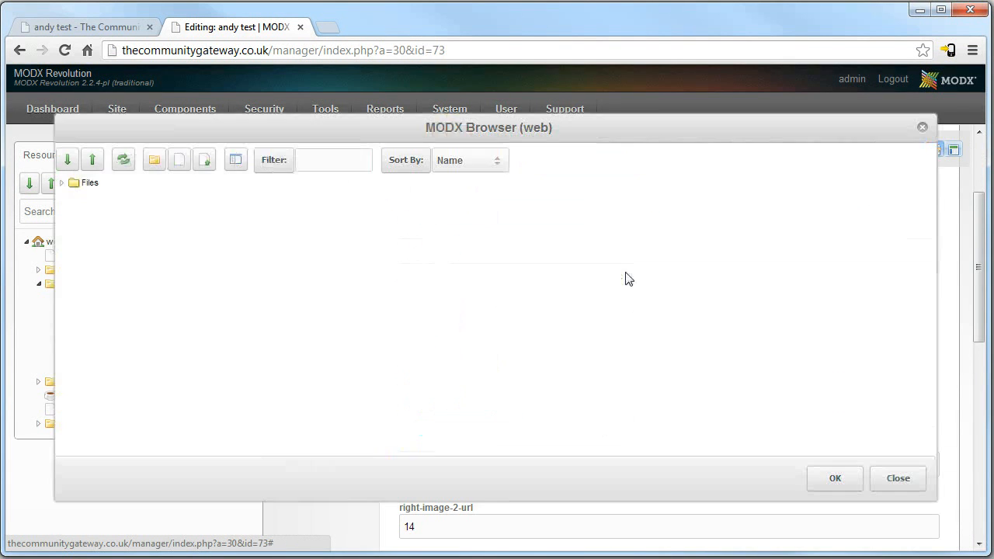
click(910, 477)
scroll(701, 362, up, 2)
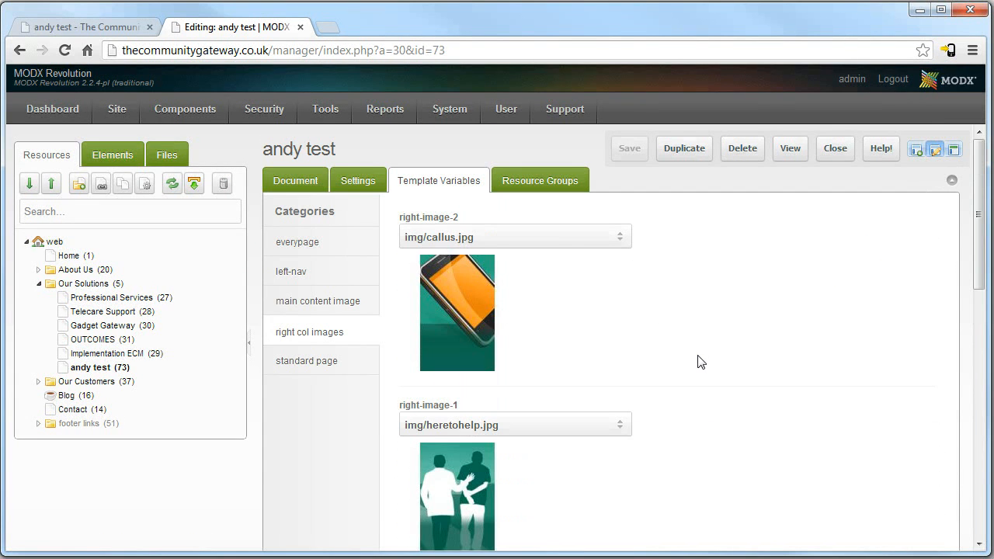
click(66, 19)
click(241, 27)
Review right-image-1's link value 14 and the image text fields against the live page.
scroll(673, 401, down, 4)
click(426, 319)
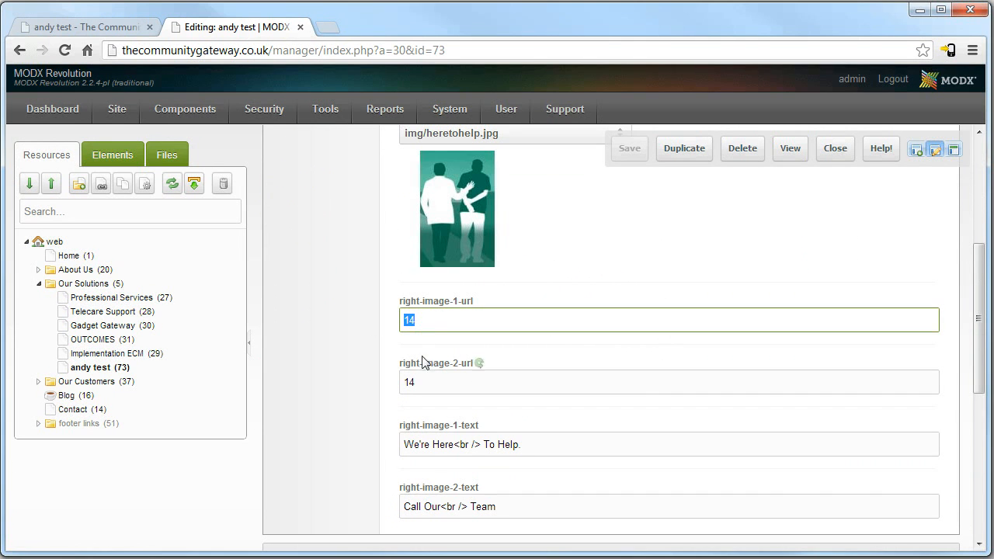
click(430, 325)
drag(451, 324, 339, 322)
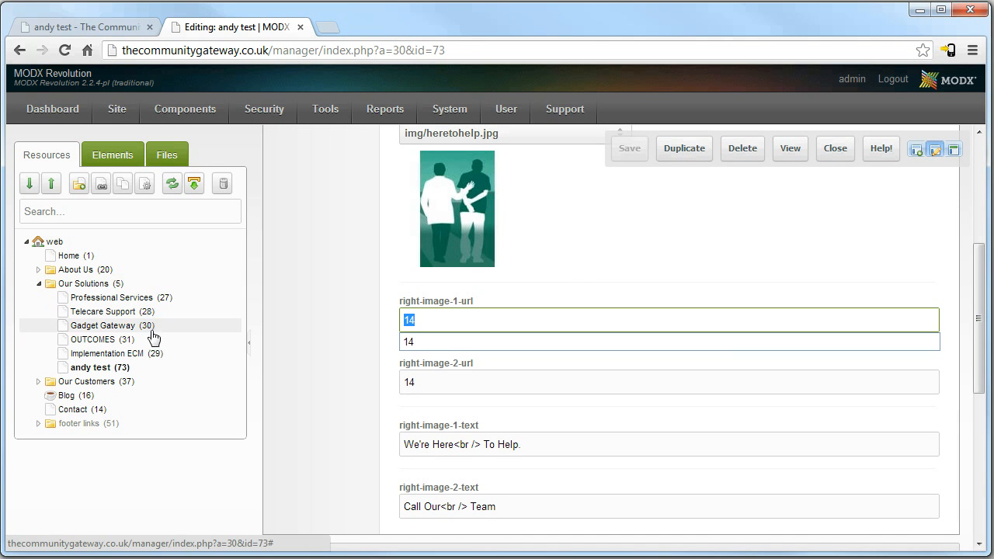
key(Down)
key(Tab)
scroll(590, 280, down, 2)
key(Tab)
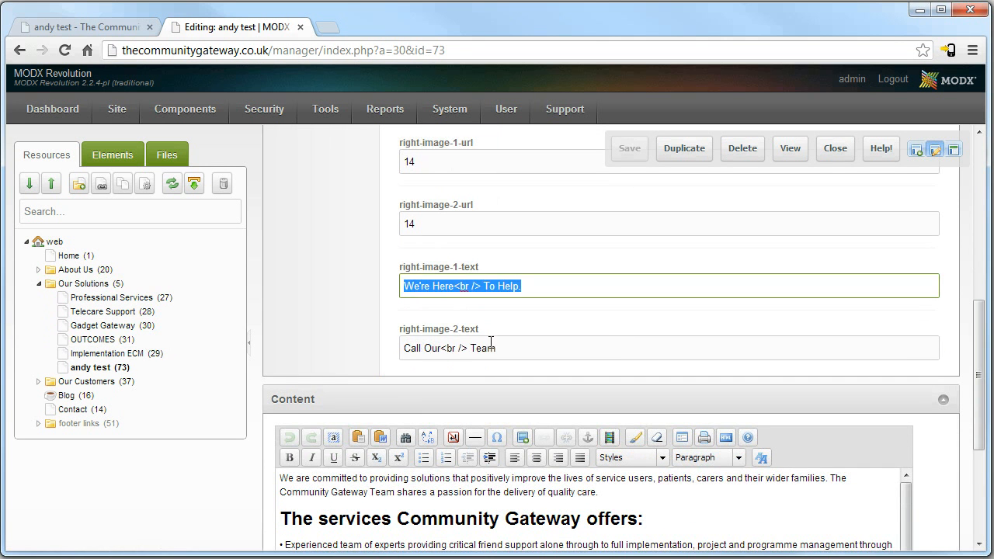
key(Tab)
click(106, 31)
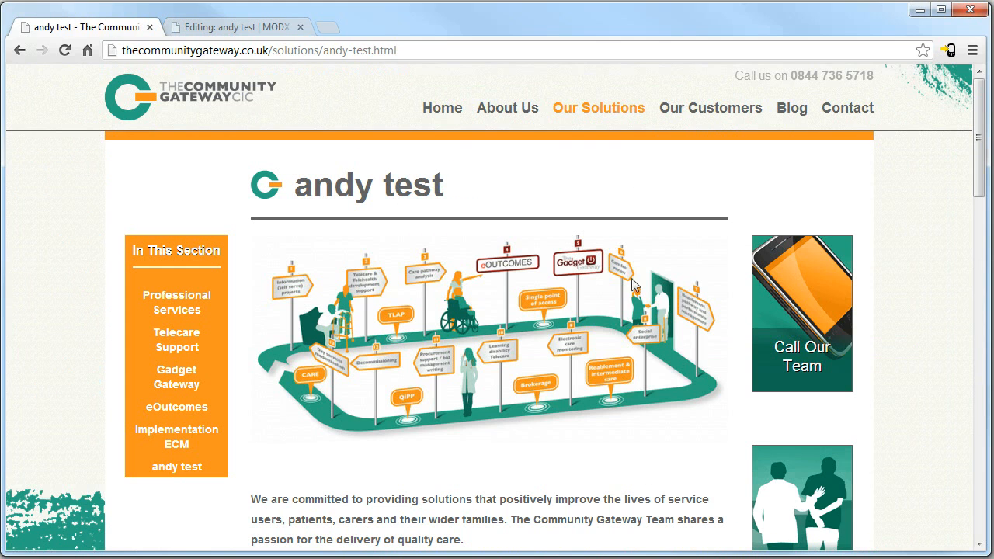
scroll(800, 364, down, 2)
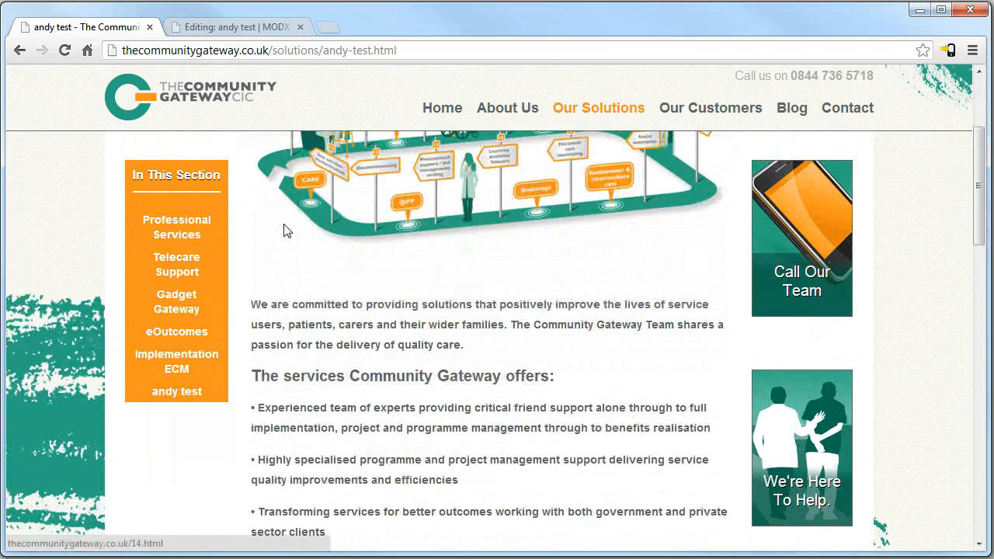
click(233, 26)
scroll(434, 315, up, 5)
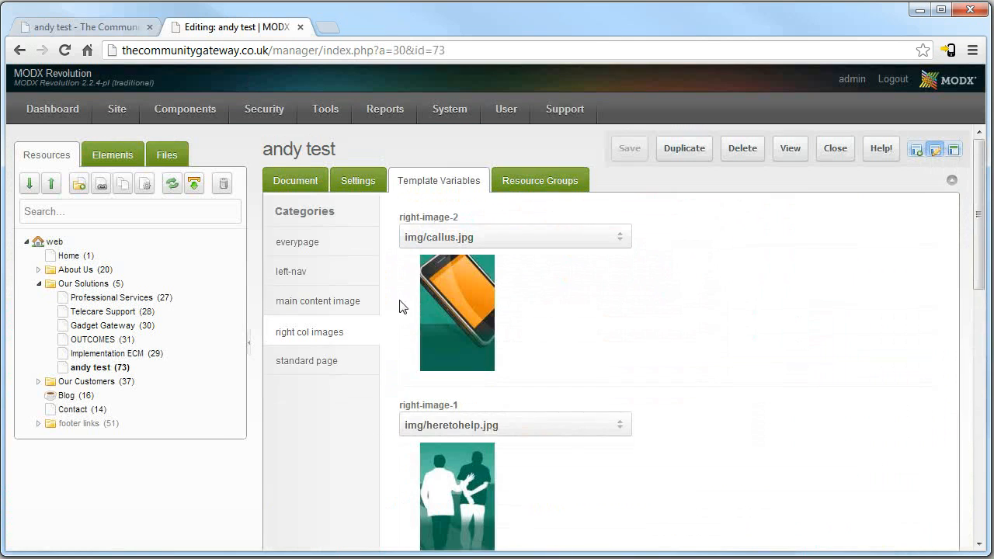
Browse the template variable categories to the everypage Rotator-gallery field.
click(286, 239)
click(298, 276)
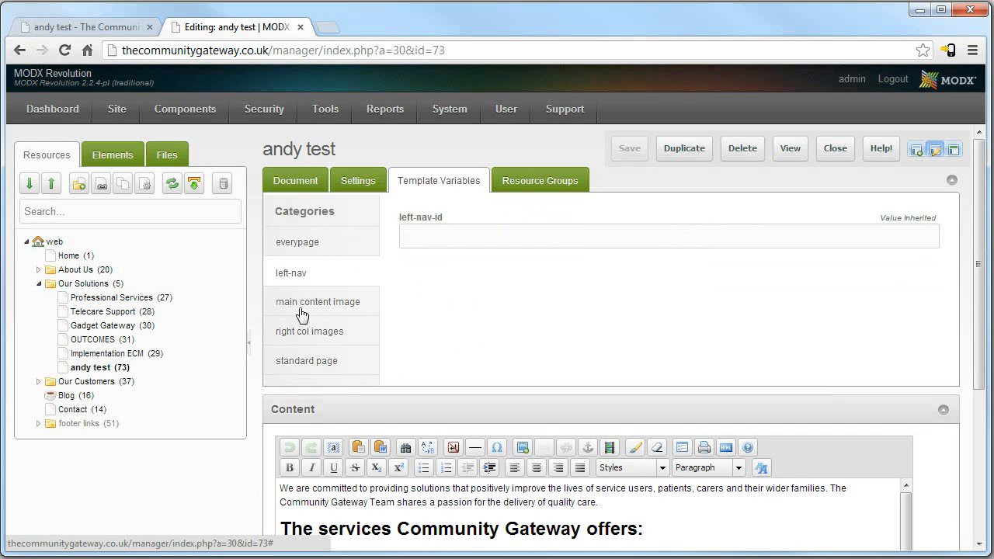
click(301, 315)
click(309, 332)
scroll(411, 353, up, 8)
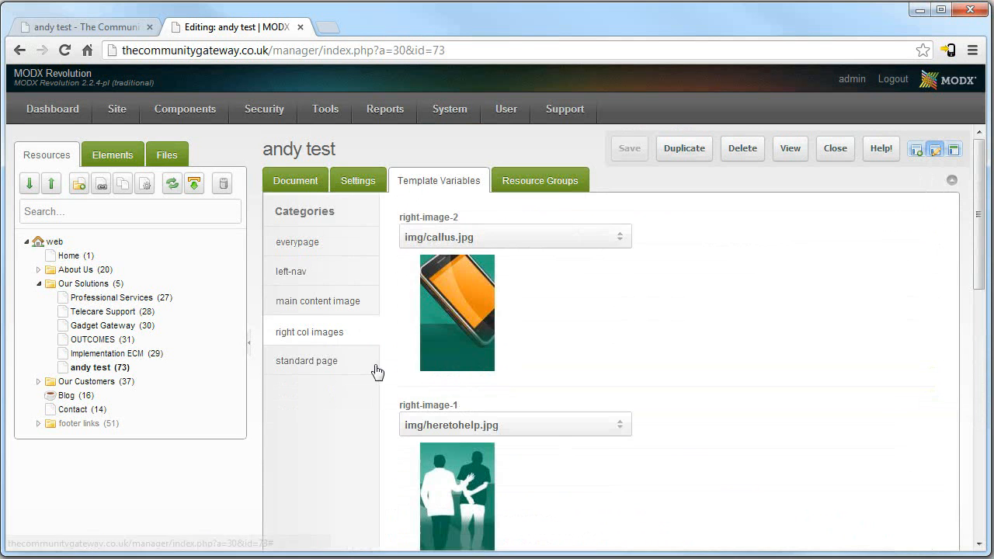
click(327, 370)
click(314, 242)
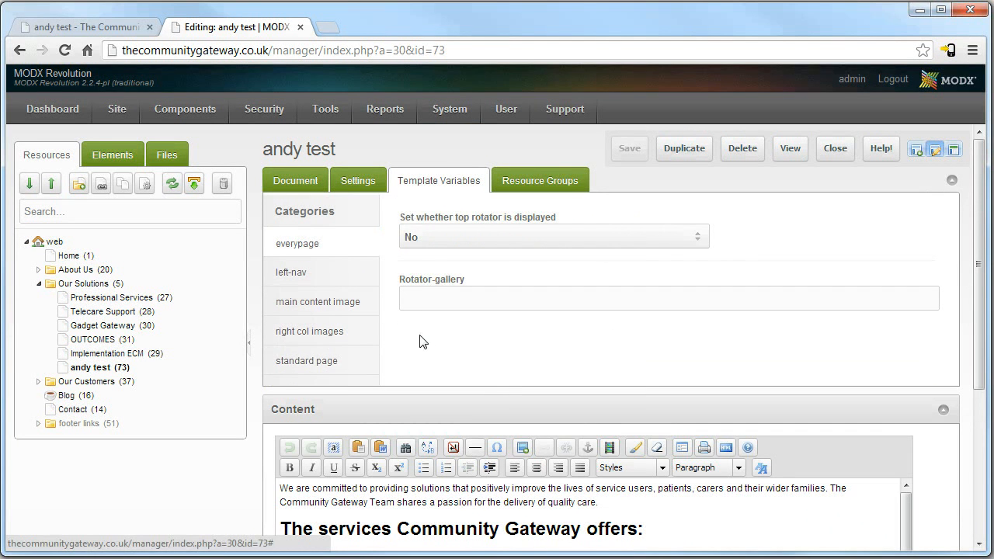
click(435, 302)
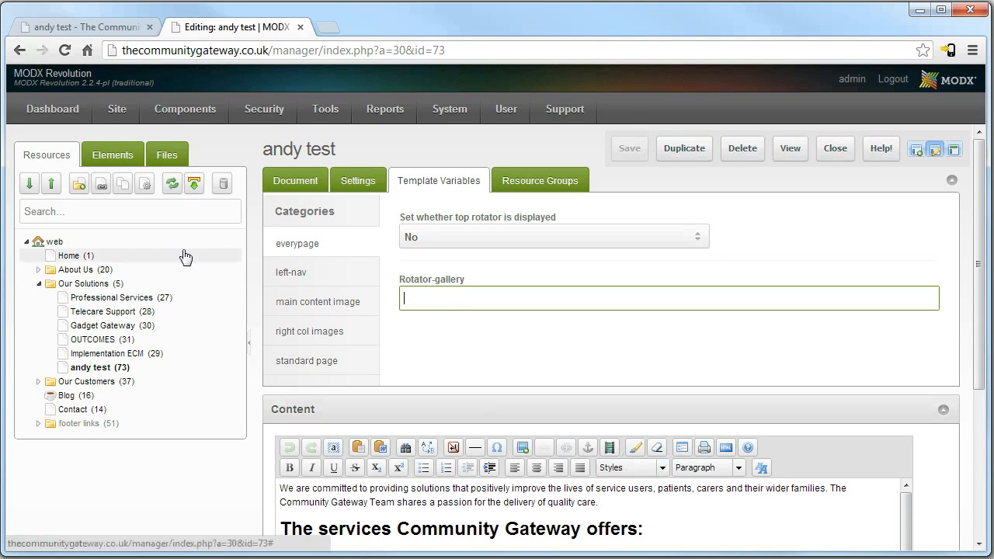
Check the album names in the Gallery manager, then reopen andy test from the tree.
mouse_move(177, 115)
click(179, 194)
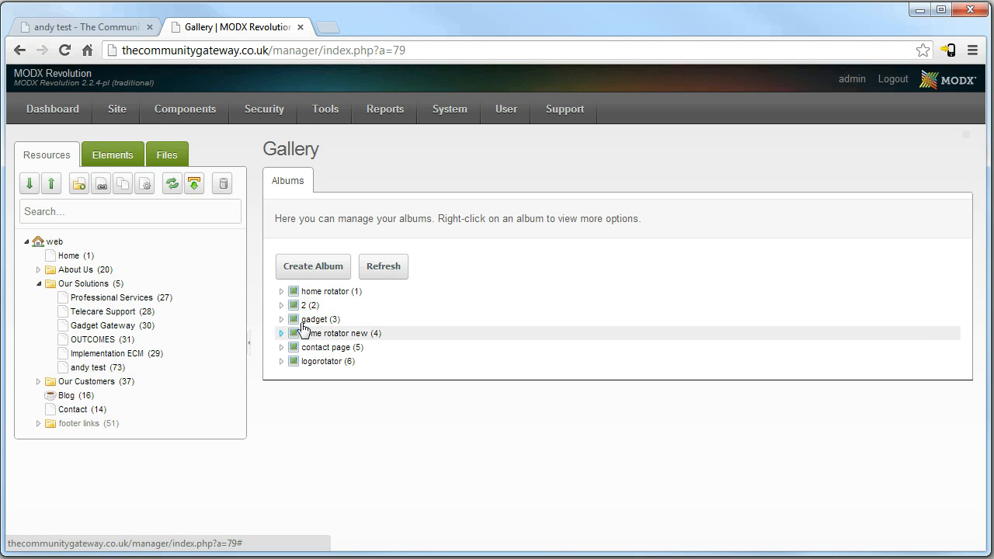
click(95, 369)
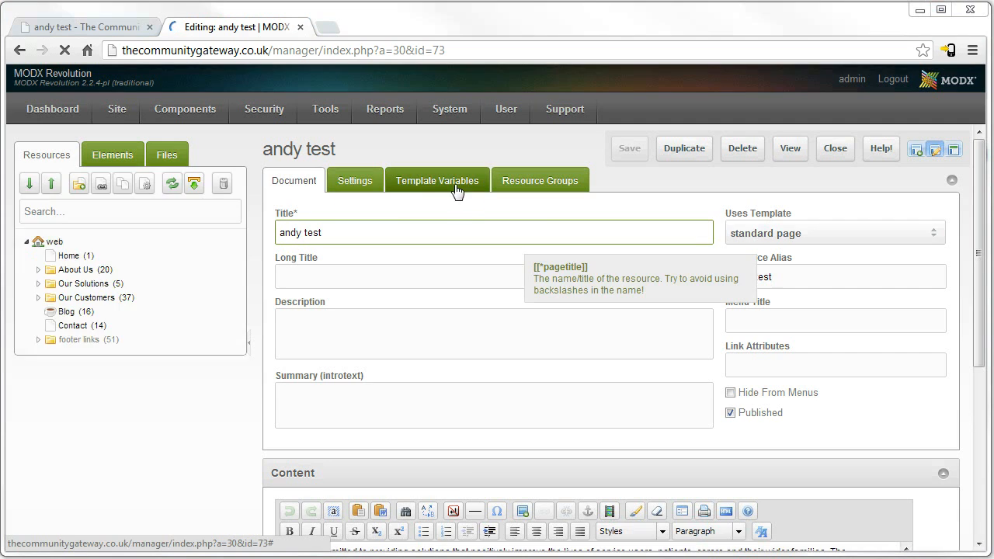
Enter 'home rotator' as the Rotator-gallery album, save, and reload the live page.
click(434, 187)
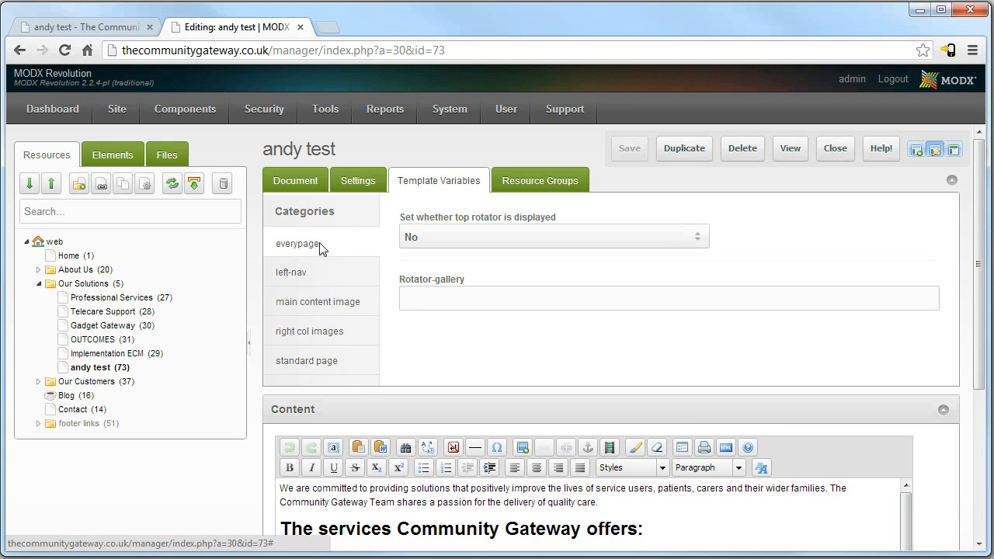
click(421, 299)
text(home rotator)
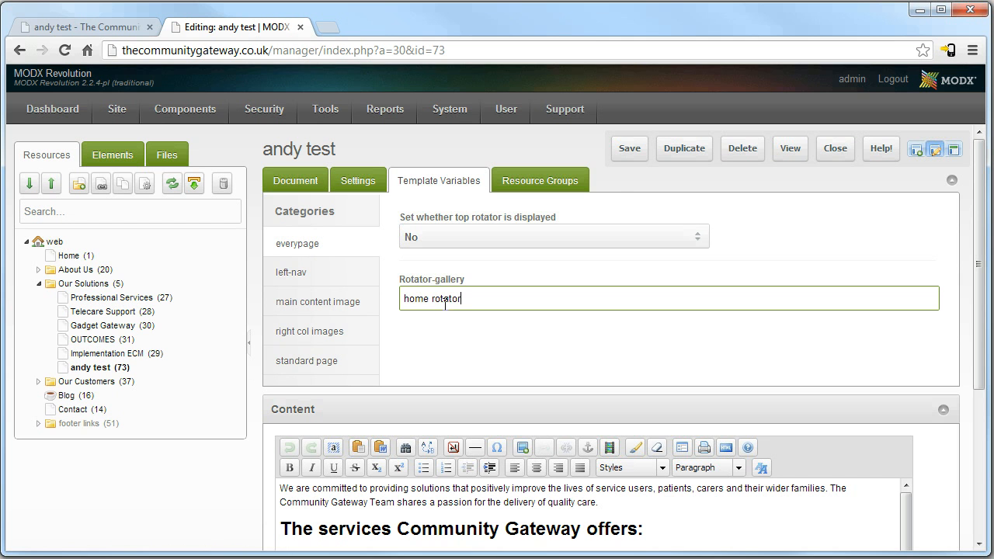
click(625, 150)
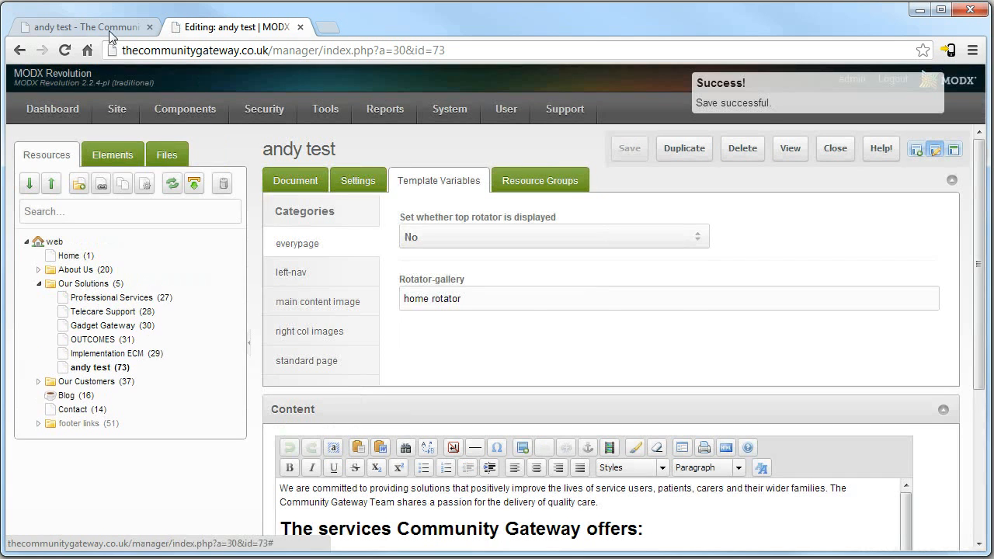
click(109, 29)
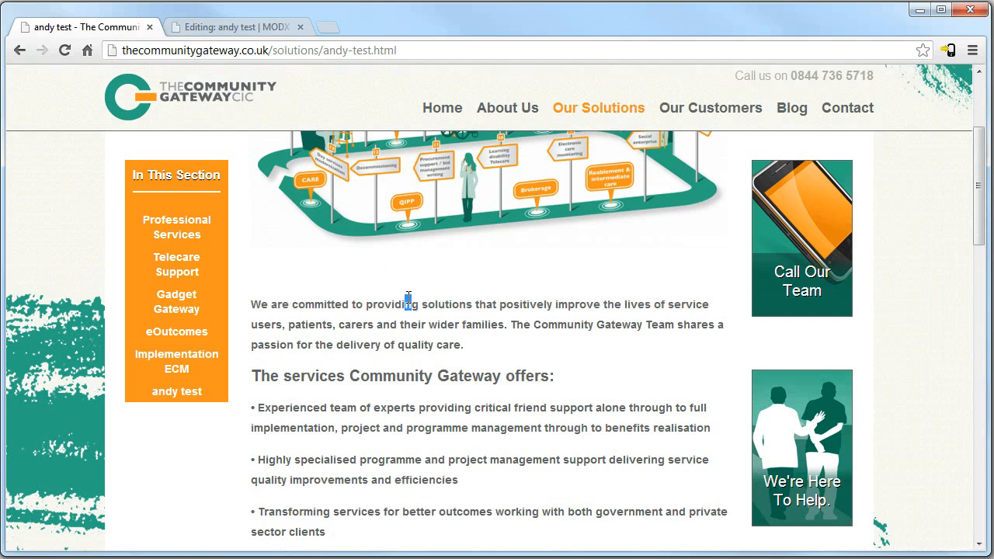
drag(410, 297, 405, 302)
key(F5)
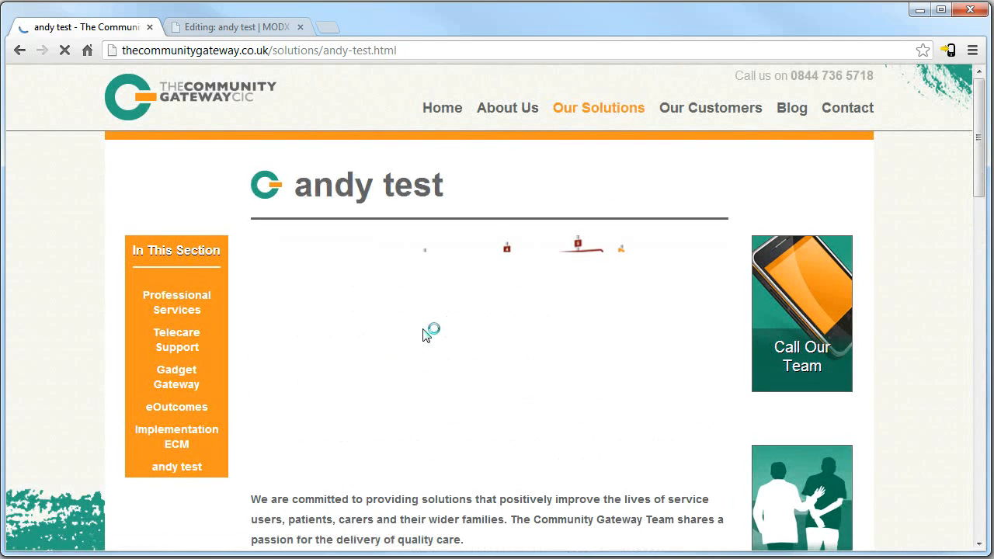
Set top rotator to Yes, save, and reload the live page to see the banner.
click(217, 30)
click(662, 232)
click(437, 277)
click(635, 147)
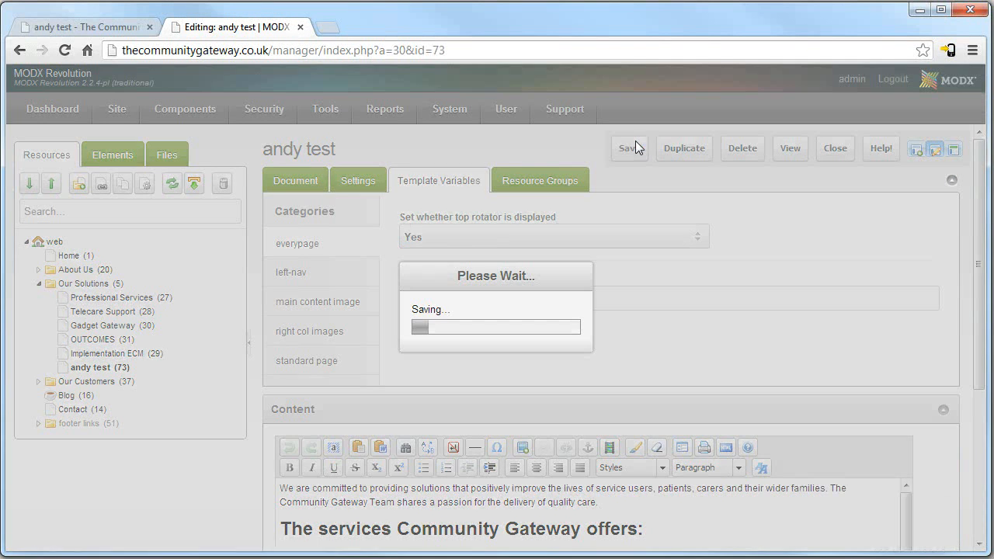
click(88, 29)
key(F5)
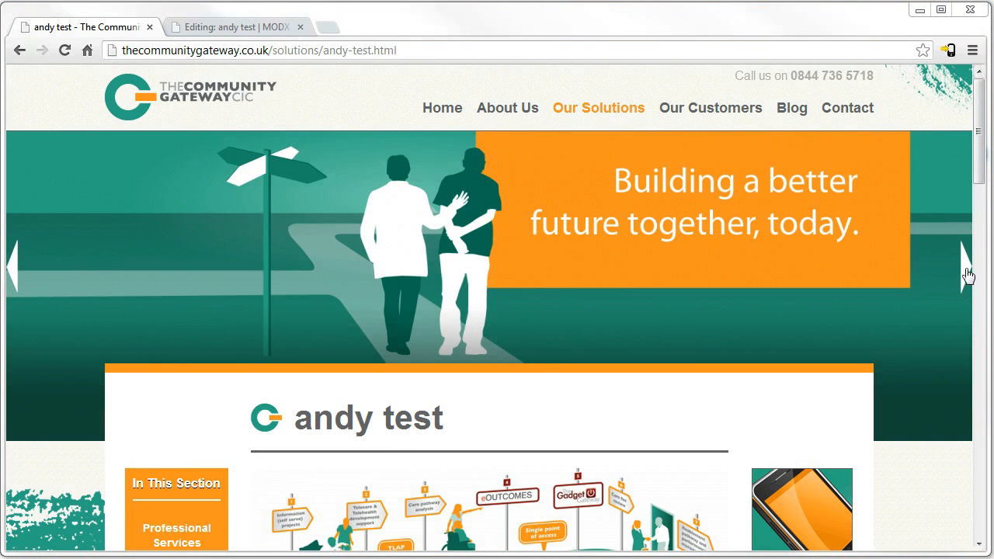
Cycle forward and back through the banner slides on the live page.
click(965, 268)
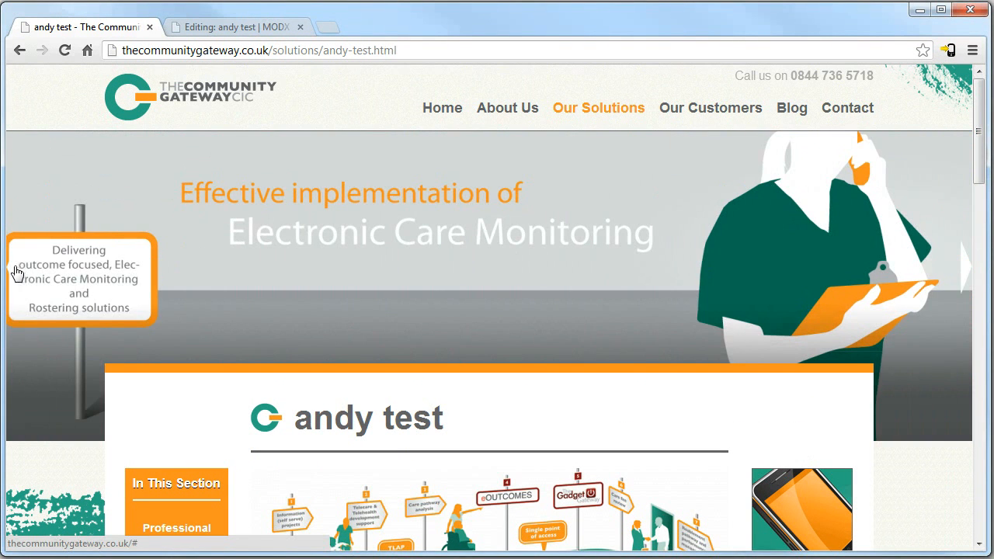
click(17, 272)
click(965, 268)
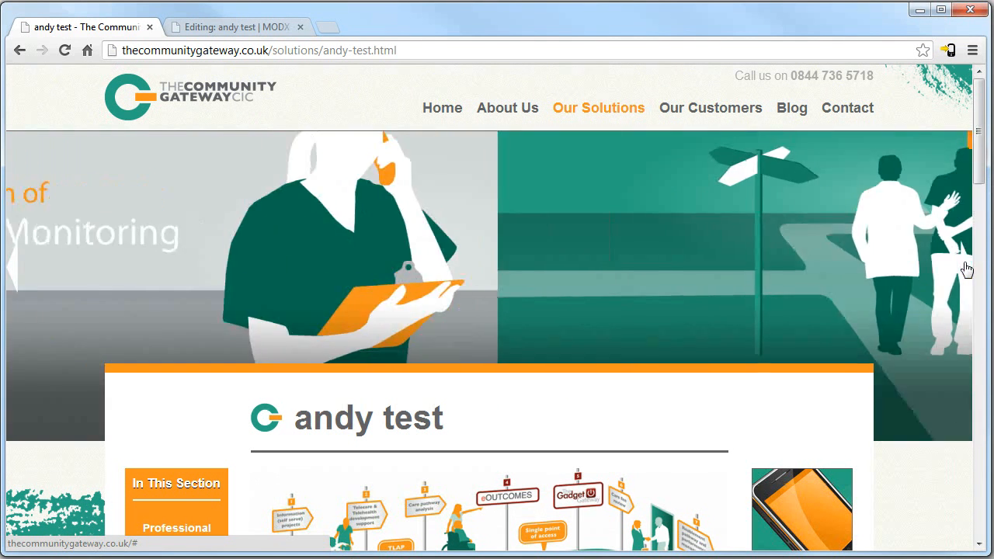
click(965, 268)
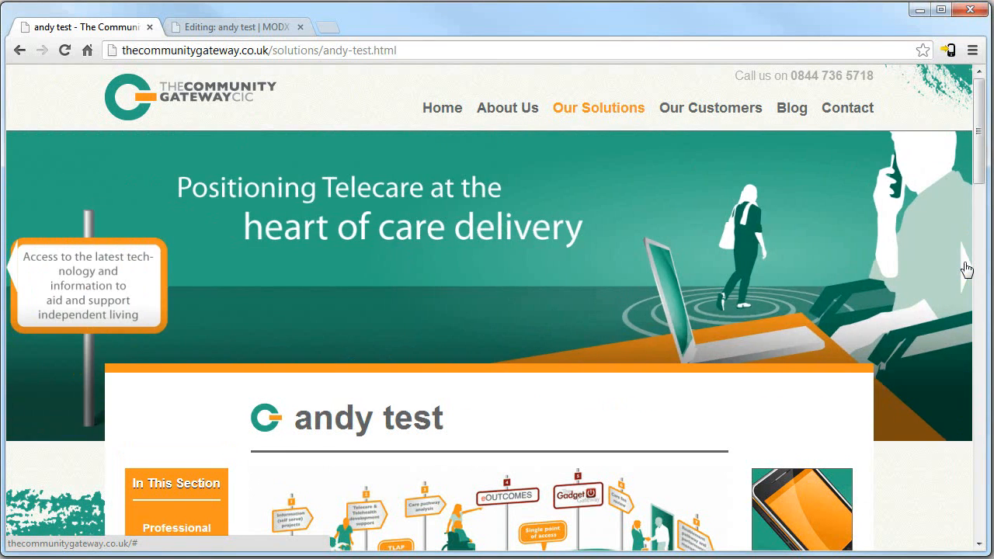
click(965, 268)
click(963, 267)
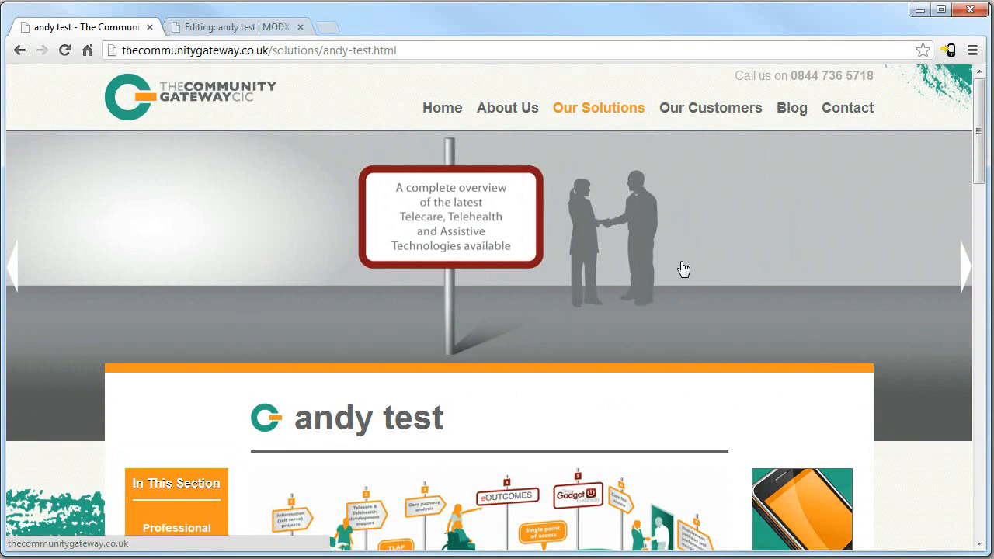
click(14, 271)
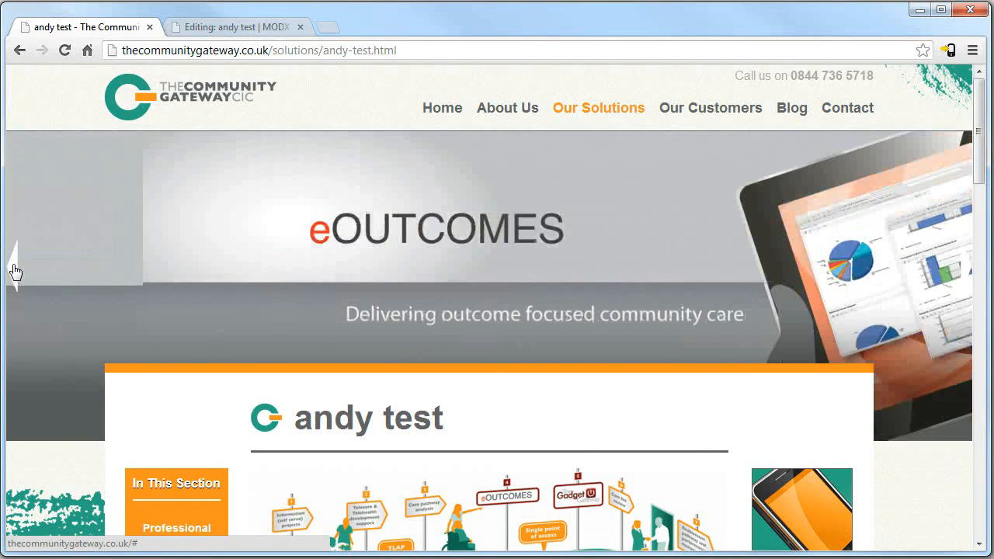
click(13, 272)
Set top rotator back to No, save, and view the page live.
click(217, 30)
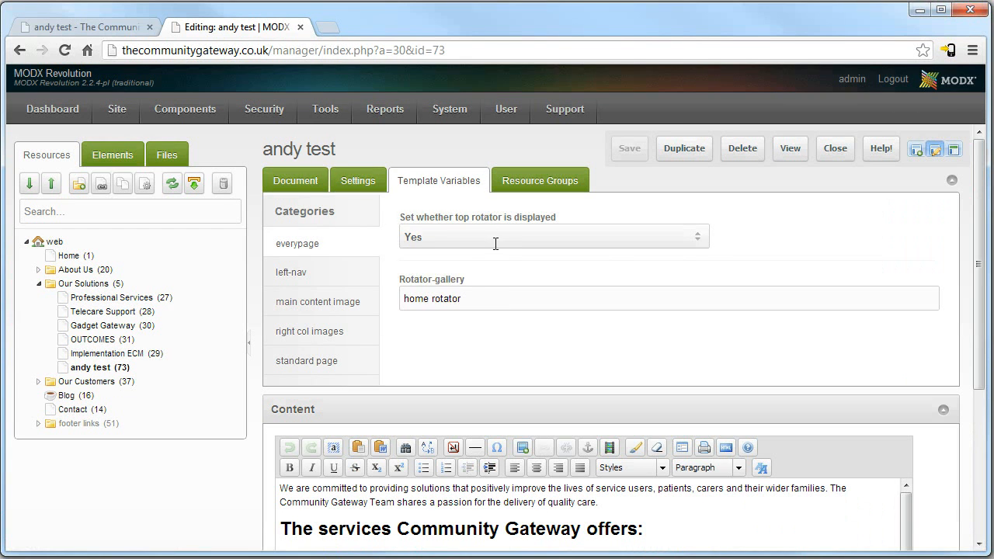
click(704, 240)
click(504, 258)
click(629, 149)
click(790, 148)
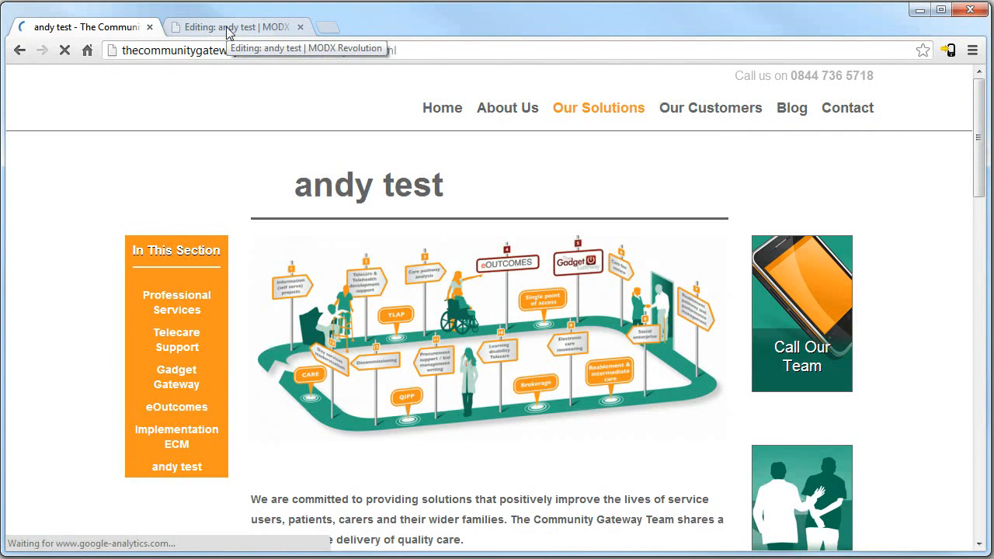
On the Document tab, select and delete all existing text in the Content editor.
click(227, 28)
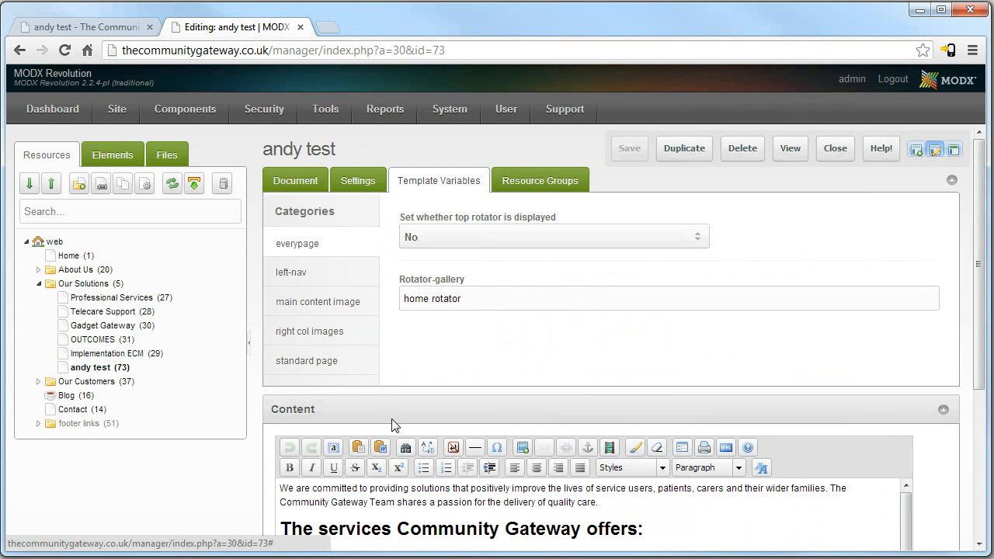
click(303, 183)
scroll(681, 349, down, 3)
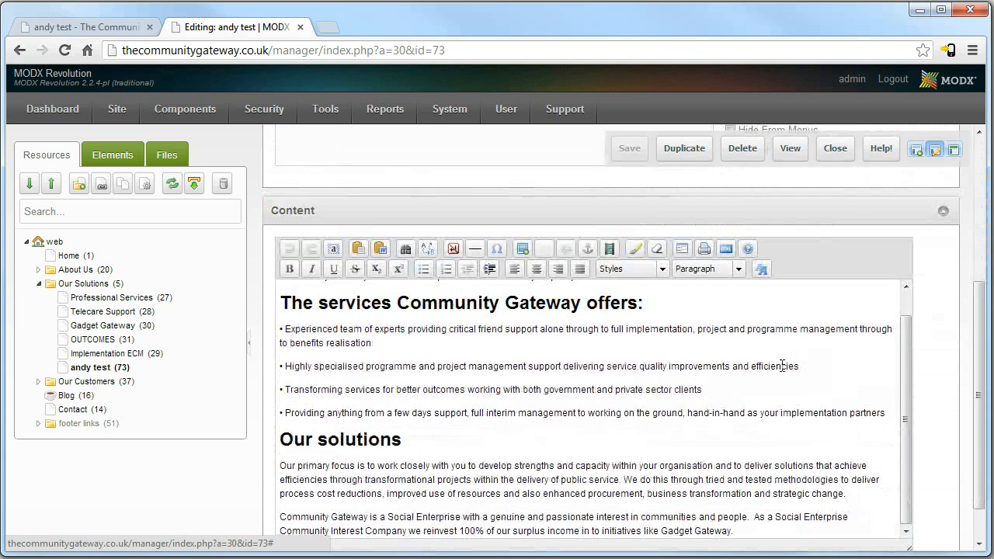
scroll(772, 384, down, 1)
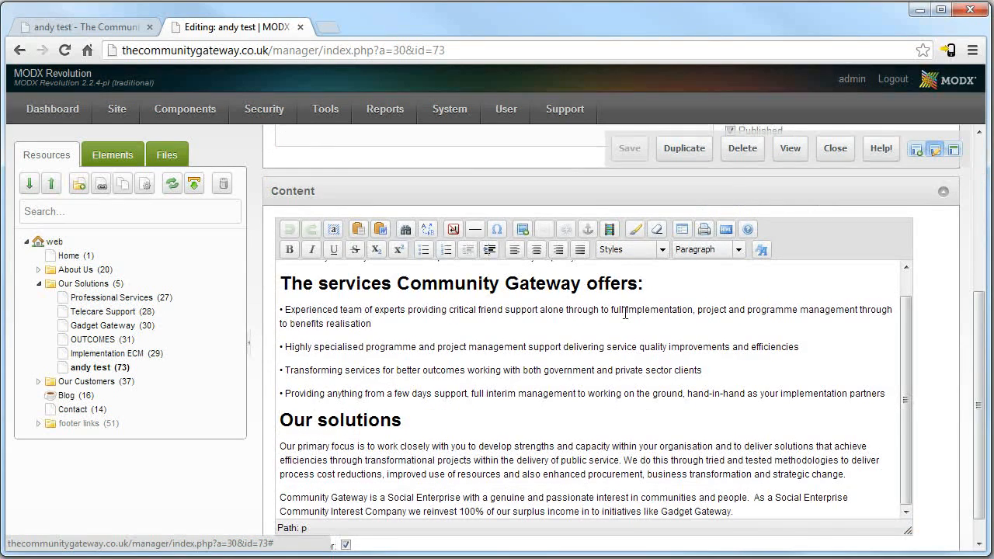
scroll(532, 406, up, 5)
scroll(532, 406, down, 5)
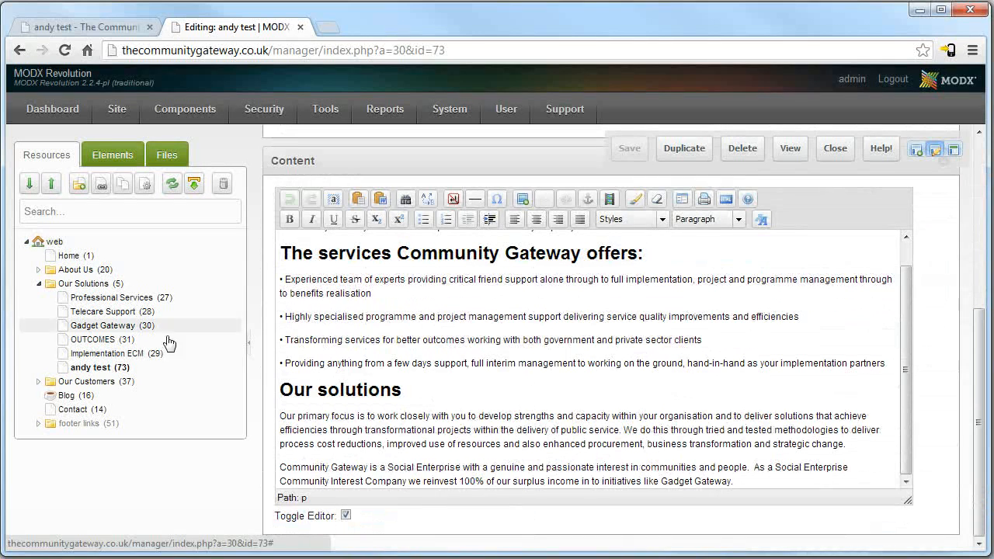
drag(821, 480, 279, 62)
drag(975, 321, 972, 535)
click(956, 382)
click(664, 400)
key(ctrl+a)
key(Delete)
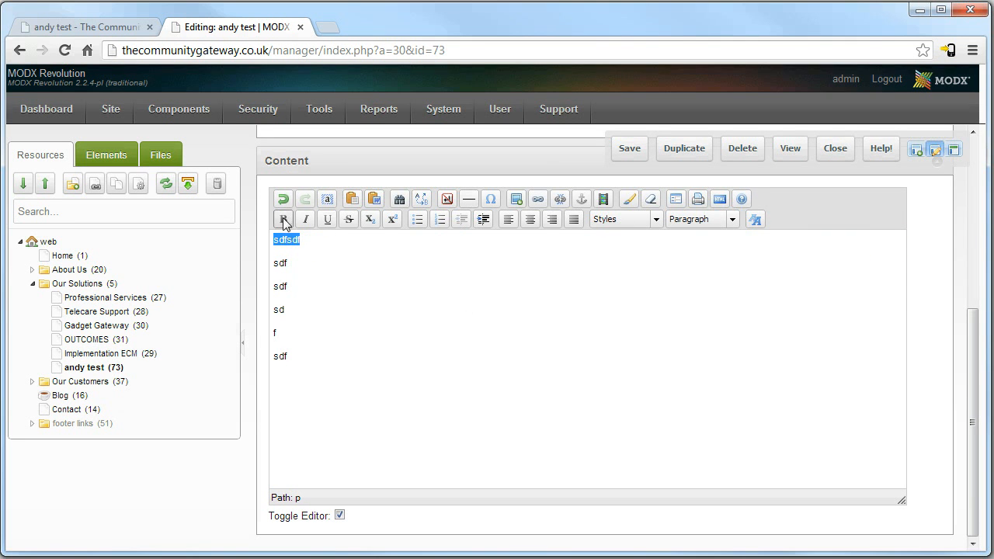
click(675, 221)
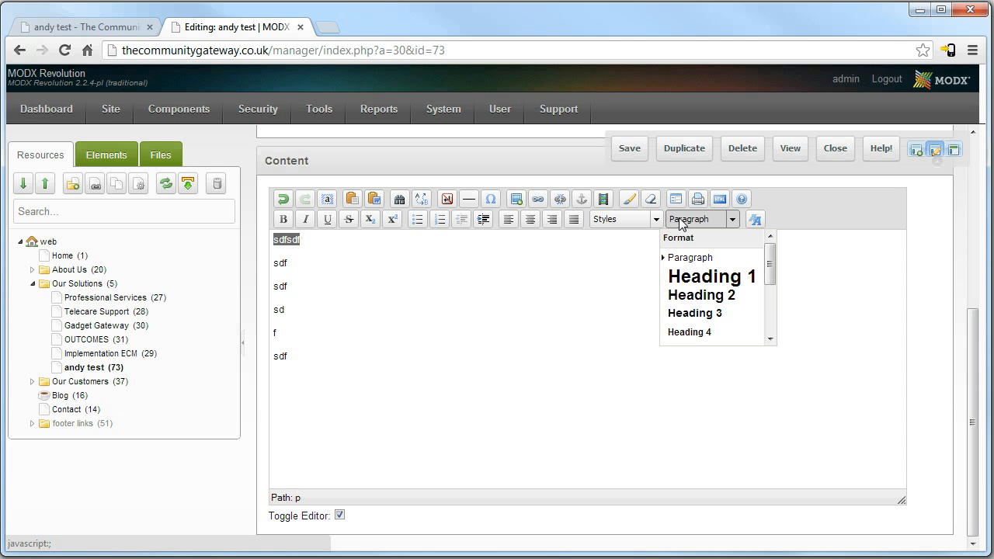
click(712, 276)
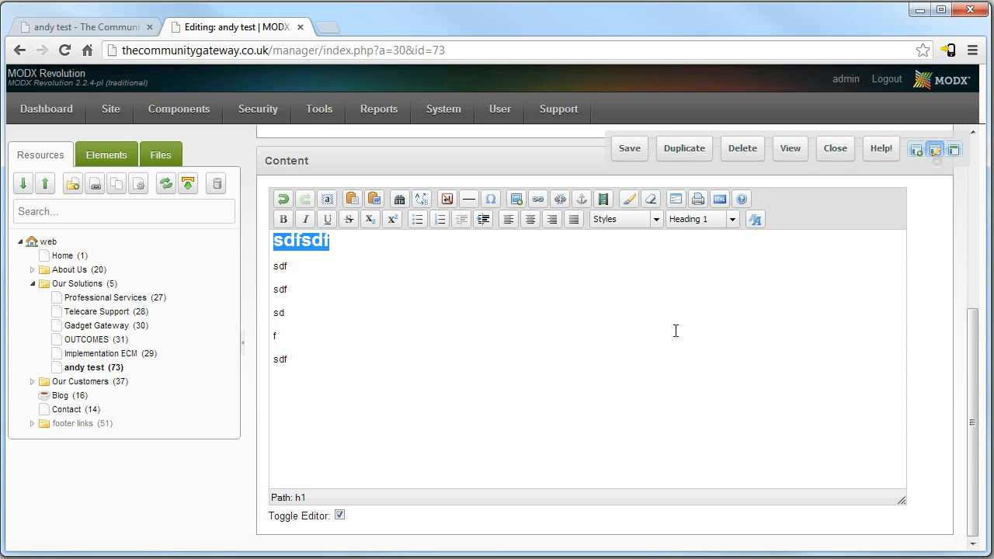
click(399, 289)
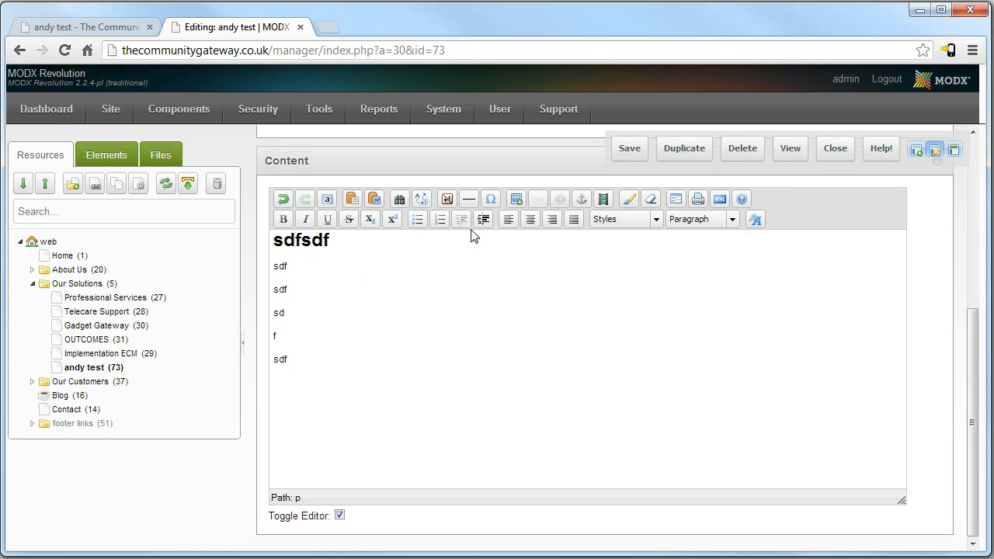
drag(329, 241, 324, 240)
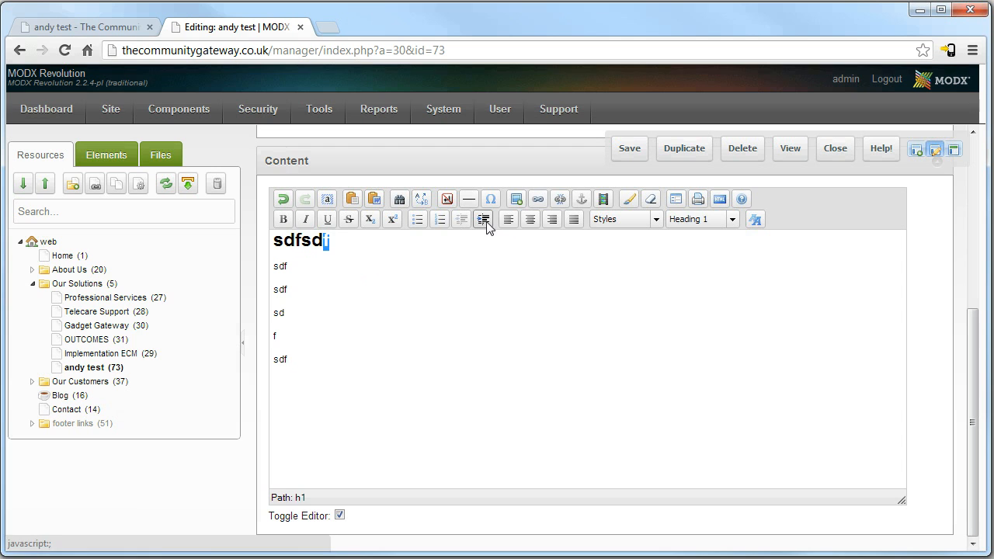
click(486, 225)
key(ctrl+z)
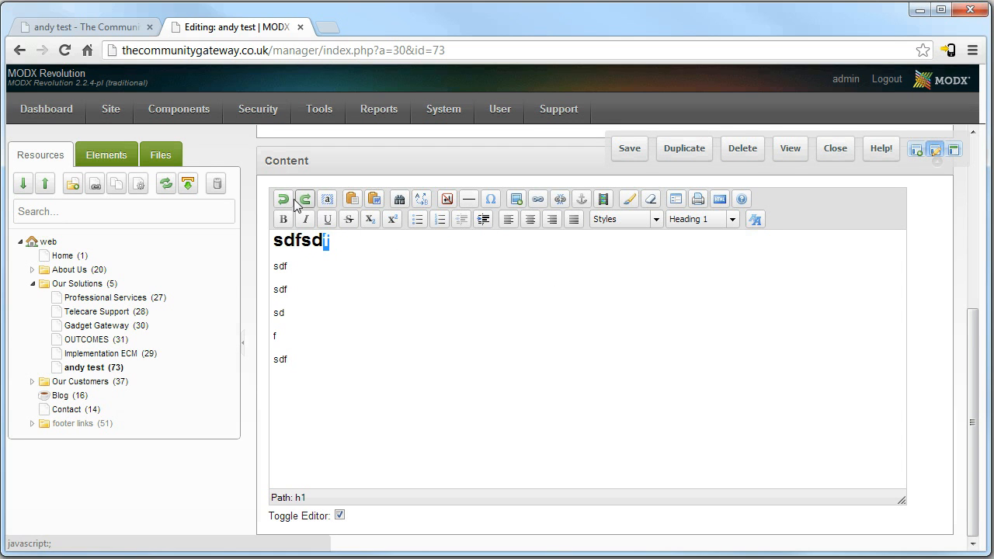
click(284, 219)
key(BackSpace)
click(418, 220)
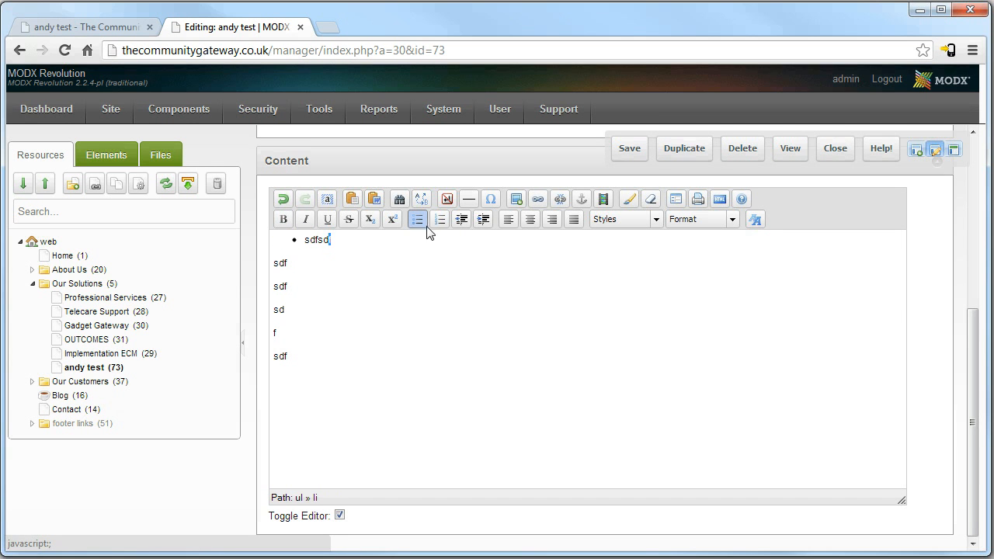
key(ctrl+z)
key(ctrl+z)
key(ctrl+z)
key(ctrl+z)
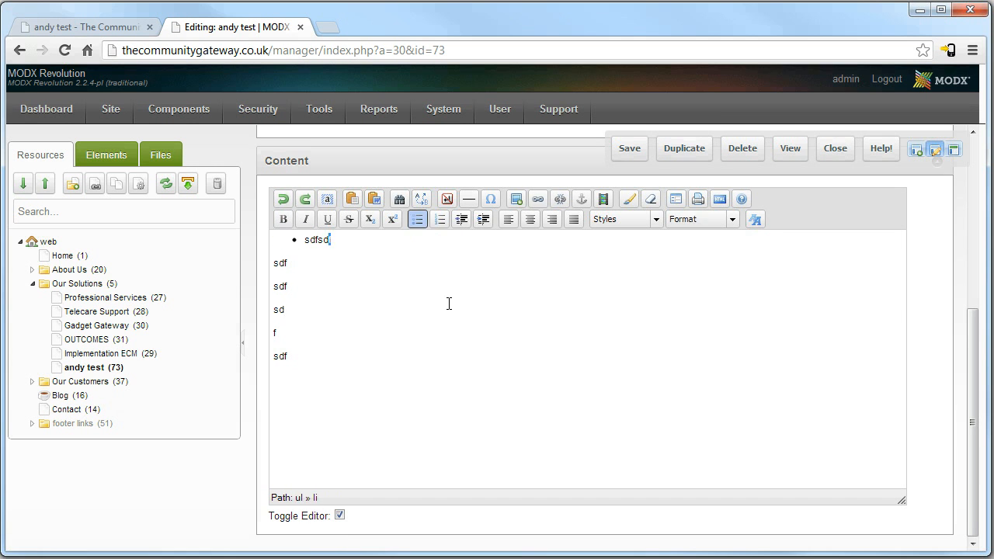
click(755, 221)
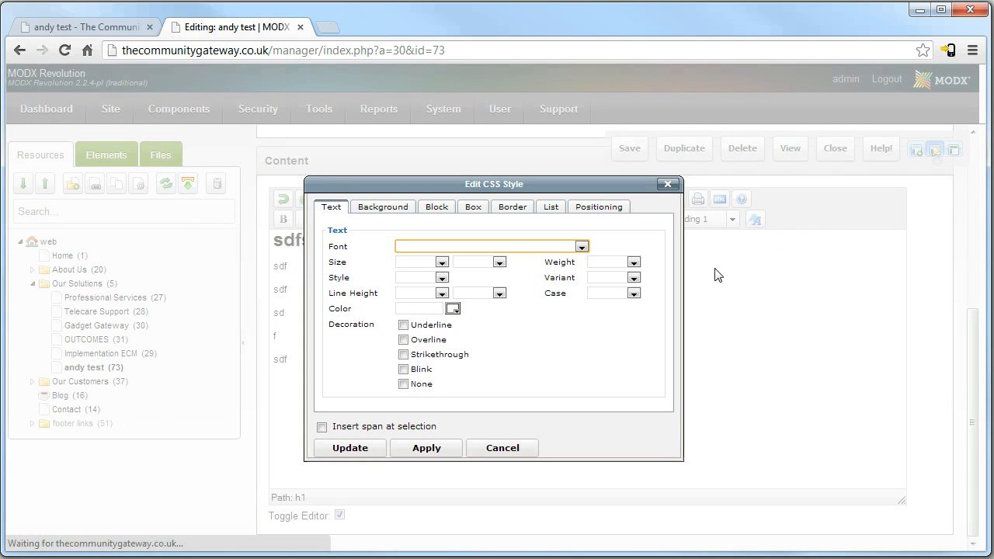
click(668, 184)
drag(289, 360, 707, 276)
click(727, 268)
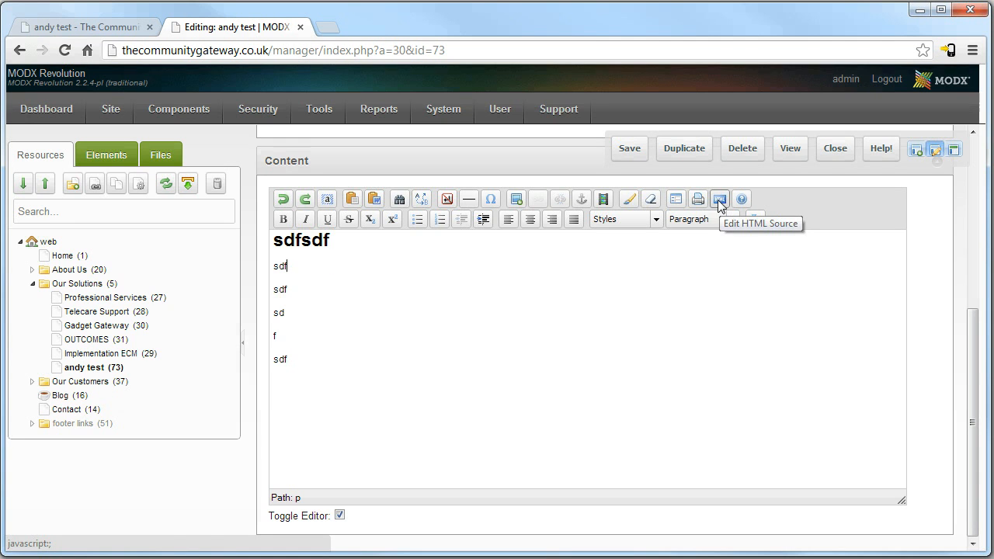
Look at the content's HTML source and close it unchanged.
click(719, 200)
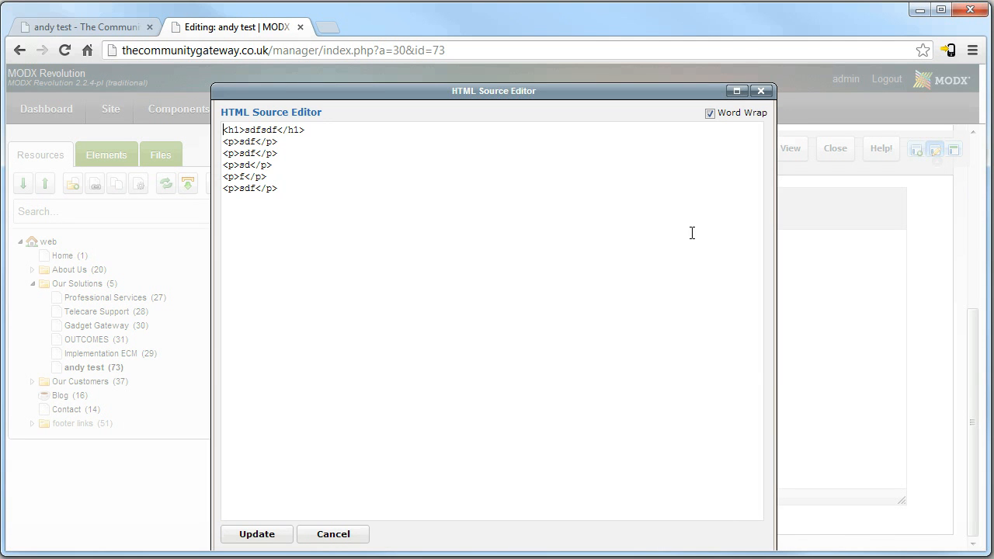
key(ctrl+a)
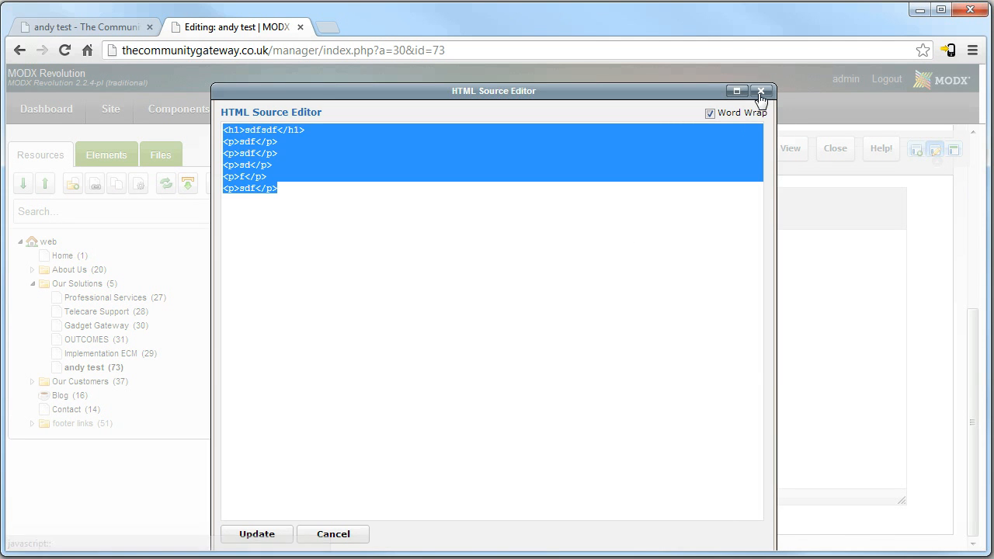
click(758, 90)
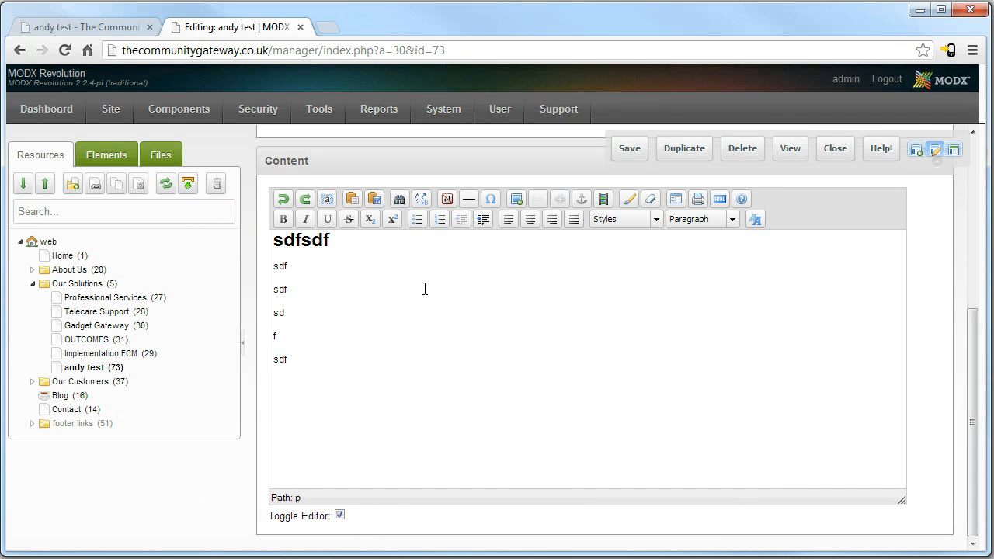
Add an 'sdf' paragraph, extend lines with 'fsdfsdf' and 'sdfsdfsdf', then add an empty paragraph.
key(Return)
key(Return)
text(sdf)
click(384, 341)
text(fsdfsdf)
click(312, 304)
text(sdfsdfsdf)
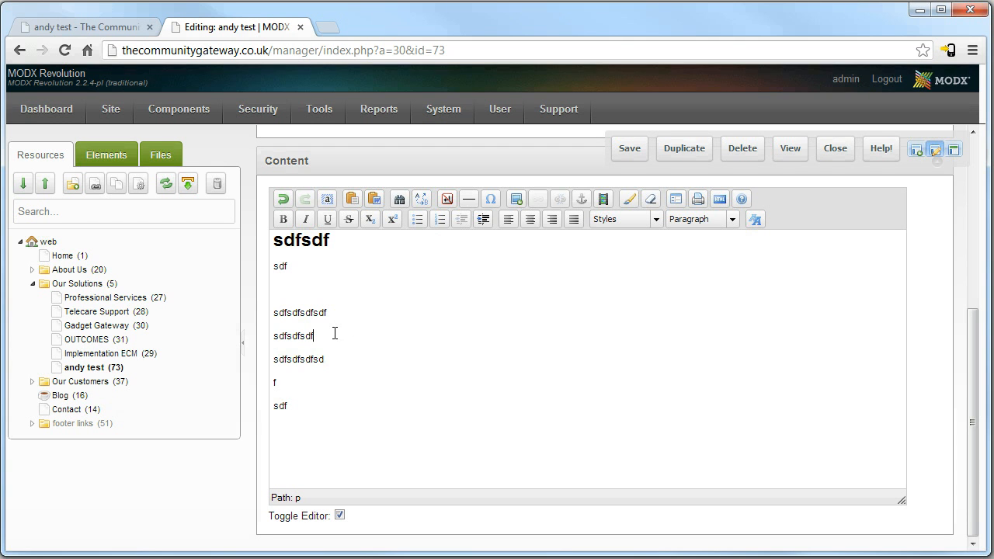
click(336, 333)
key(Return)
From Insert/Edit Image, browse to the images folder and bring up the Upload Files window.
click(516, 201)
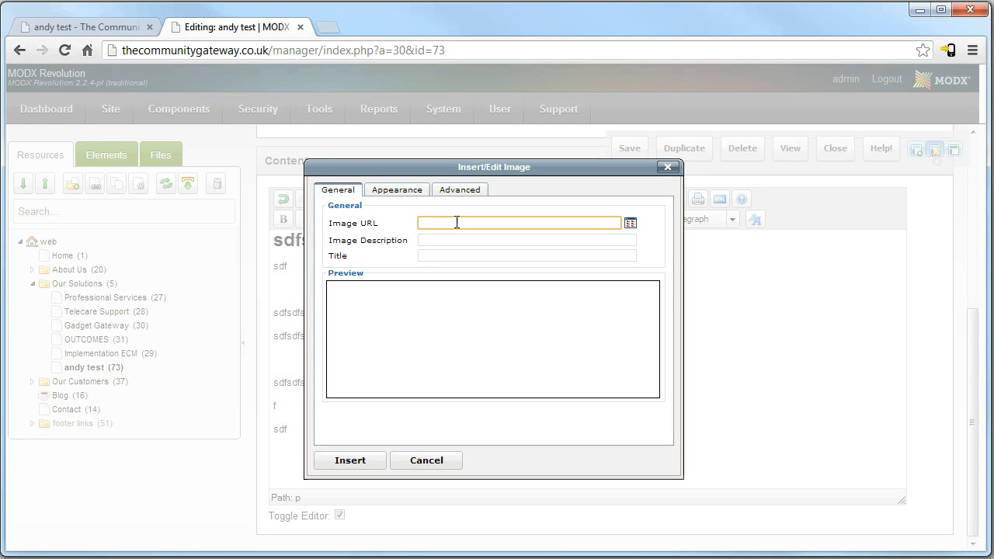
click(629, 229)
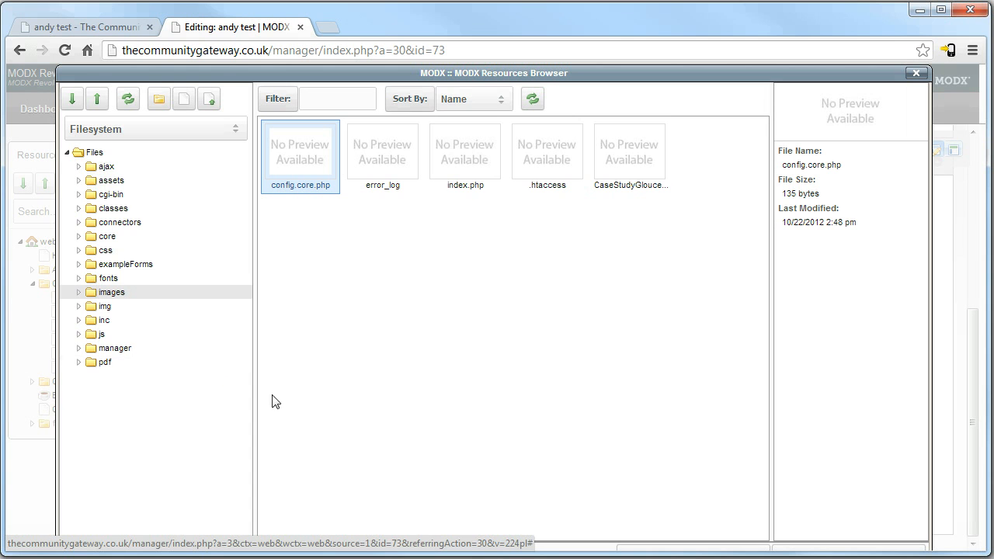
click(111, 294)
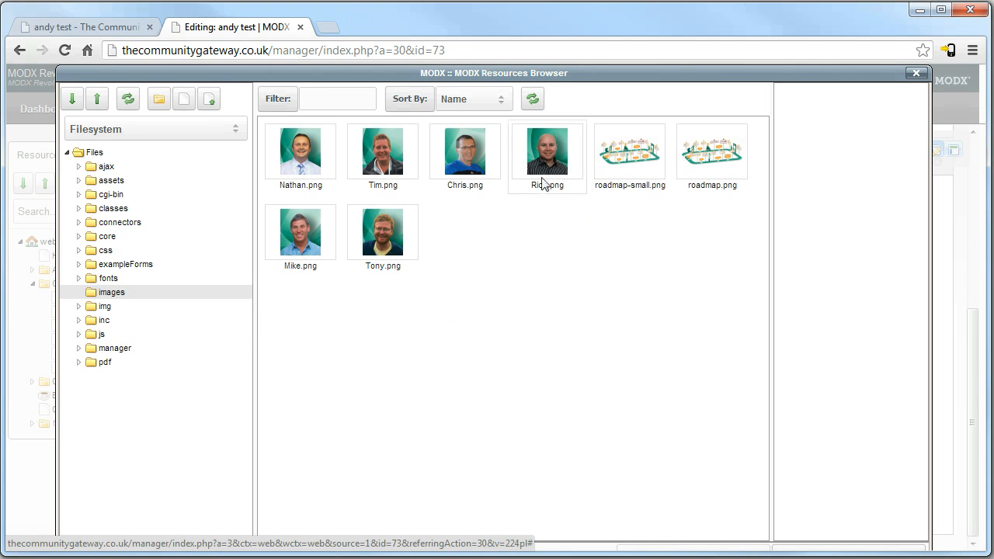
click(557, 184)
click(399, 226)
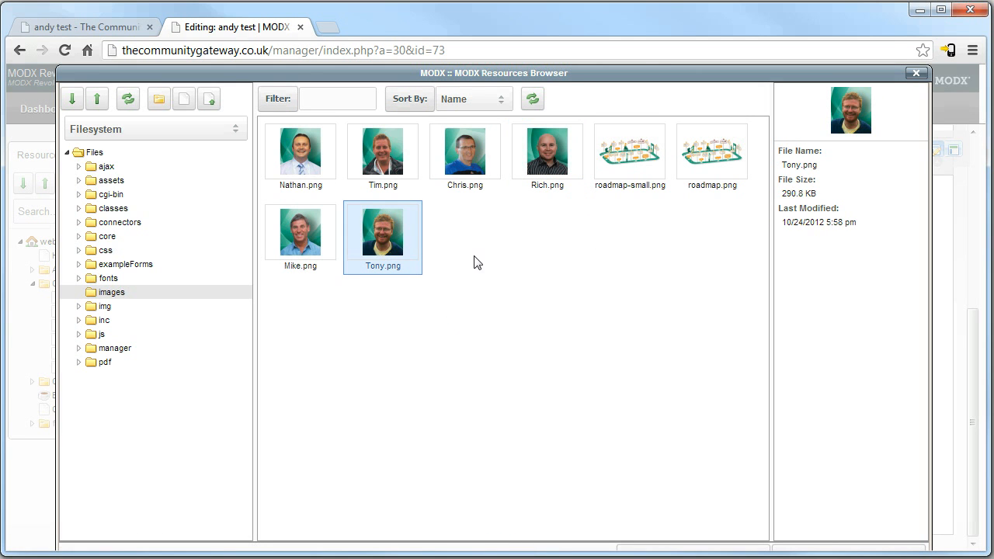
click(210, 101)
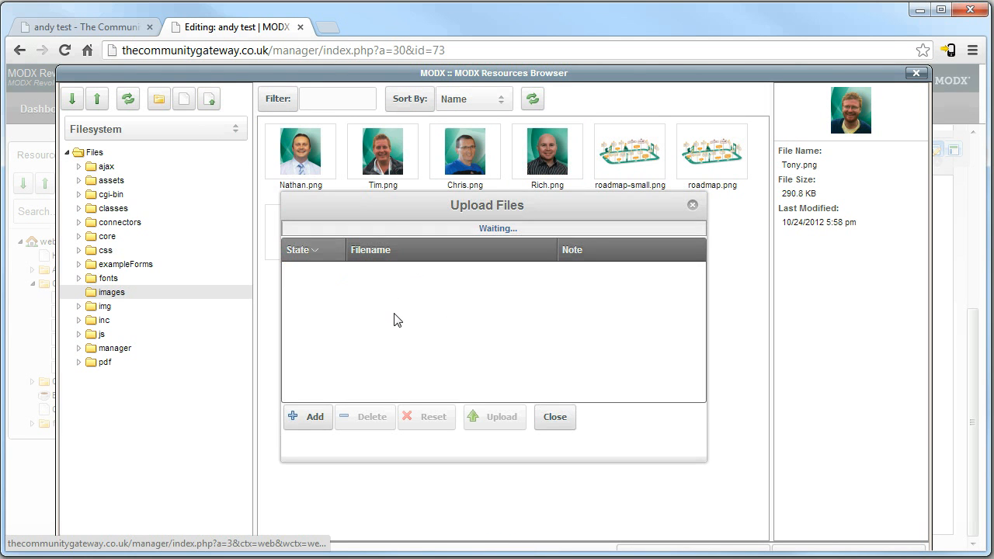
Upload 073_6pePXJPxUzhZ.jpeg from Pictures > Cool and Interesting Images, then close the upload window.
click(315, 420)
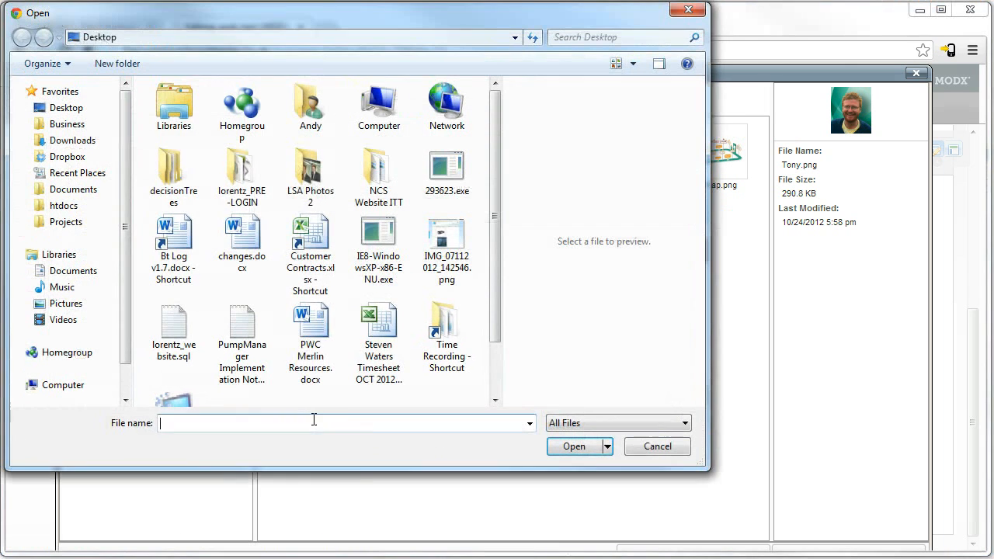
click(74, 304)
drag(491, 208, 502, 264)
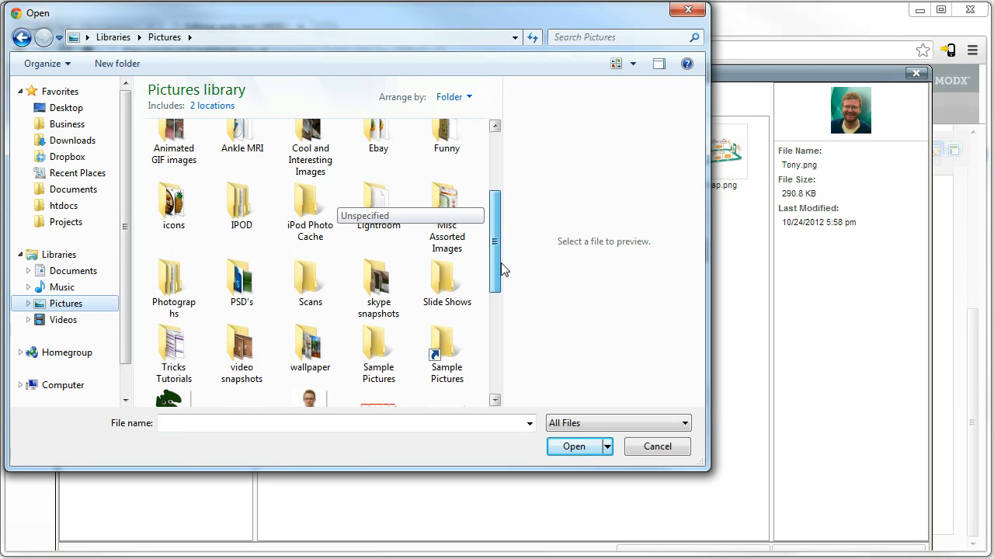
scroll(321, 262, up, 1)
double_click(312, 209)
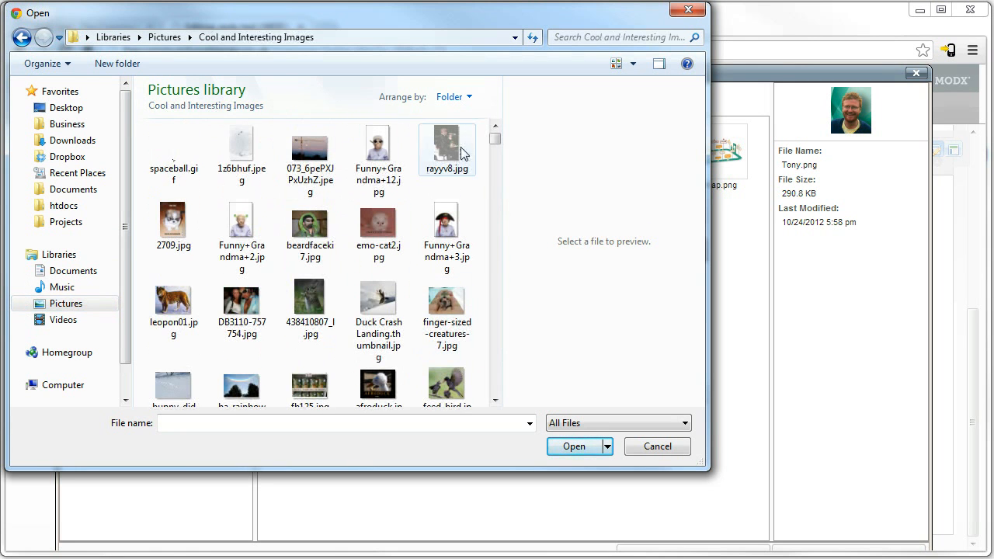
double_click(328, 153)
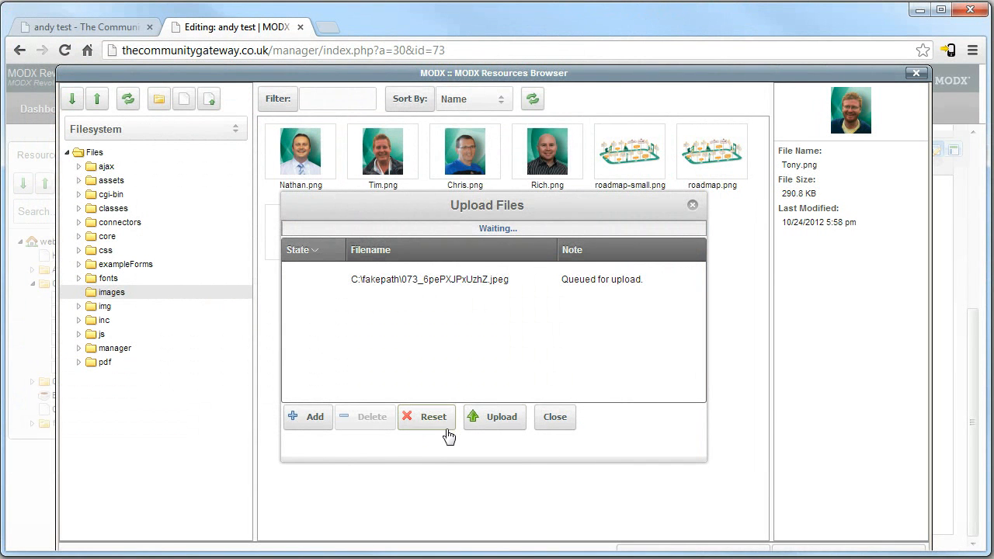
click(305, 416)
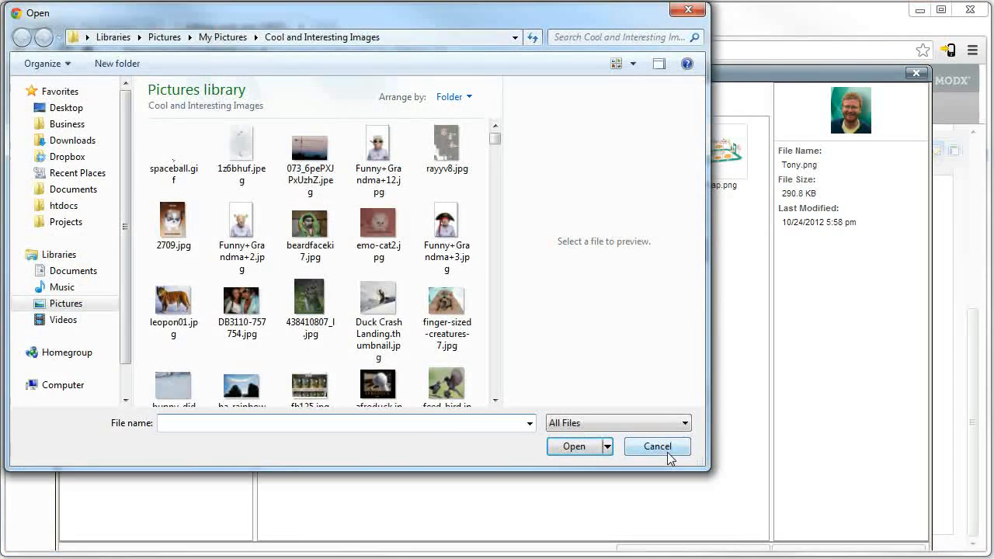
click(658, 452)
click(505, 426)
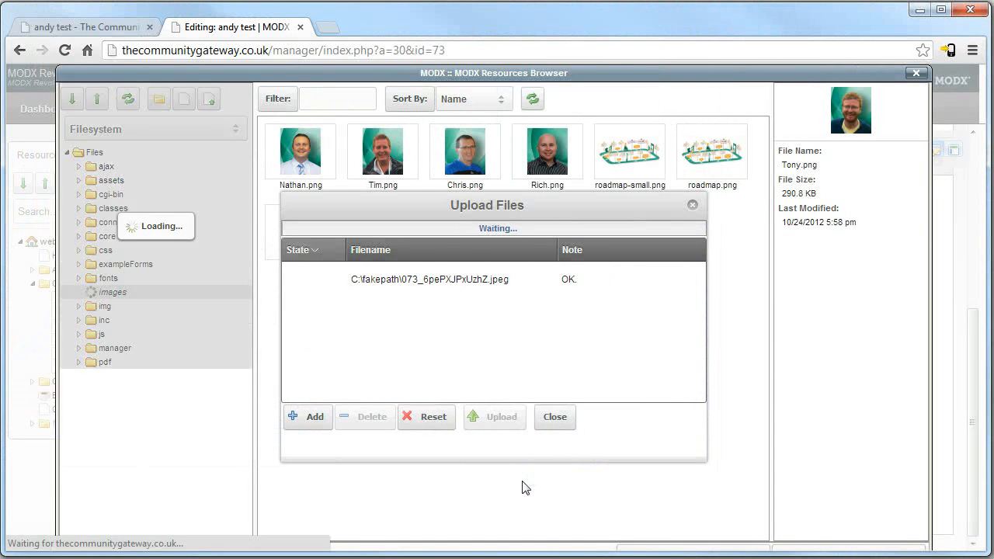
click(551, 422)
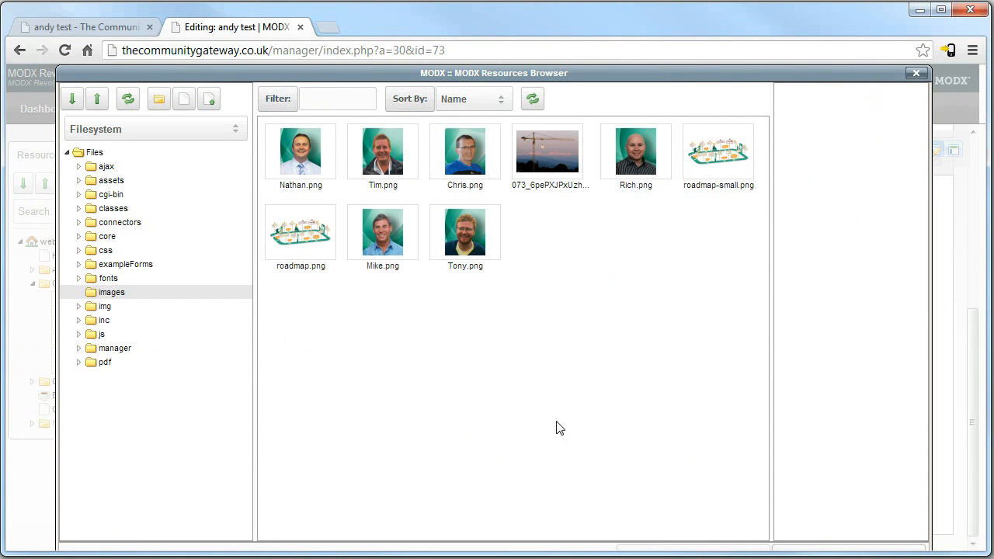
Choose the uploaded crane photo 073_6pePXJPxUzhZ.jpeg as the image source and give it a description and title.
click(541, 150)
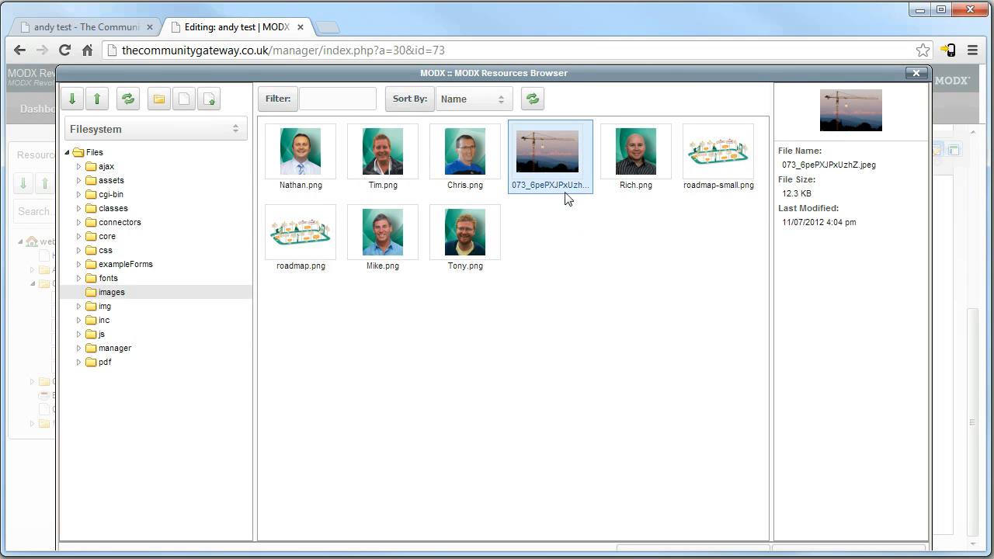
double_click(556, 176)
mouse_move(652, 310)
mouse_down()
mouse_move(652, 356)
mouse_move(650, 304)
mouse_up()
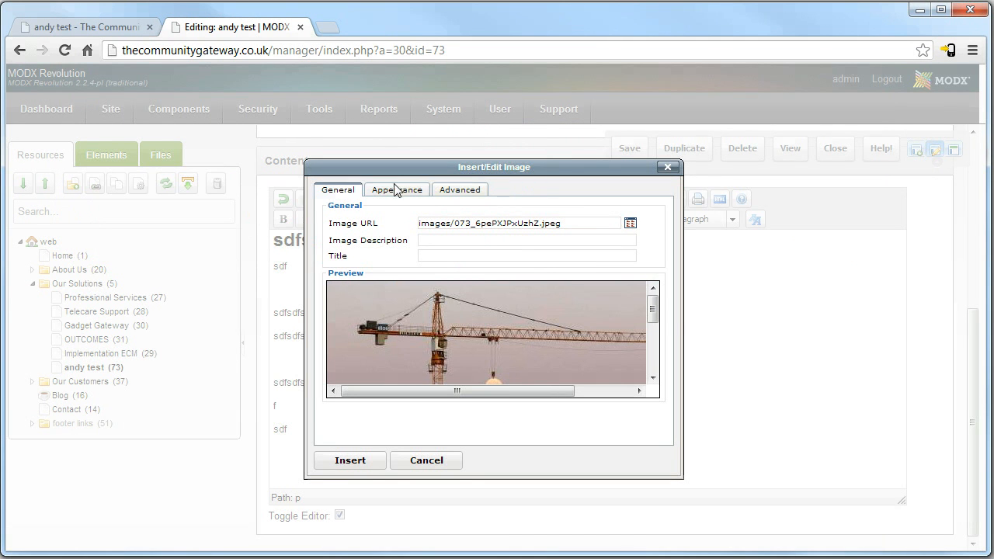
click(457, 240)
text(sdfsfsd)
click(453, 256)
text(sdf)
key(shift+Tab)
key(Tab)
key(BackSpace)
text(efcdsrgr)
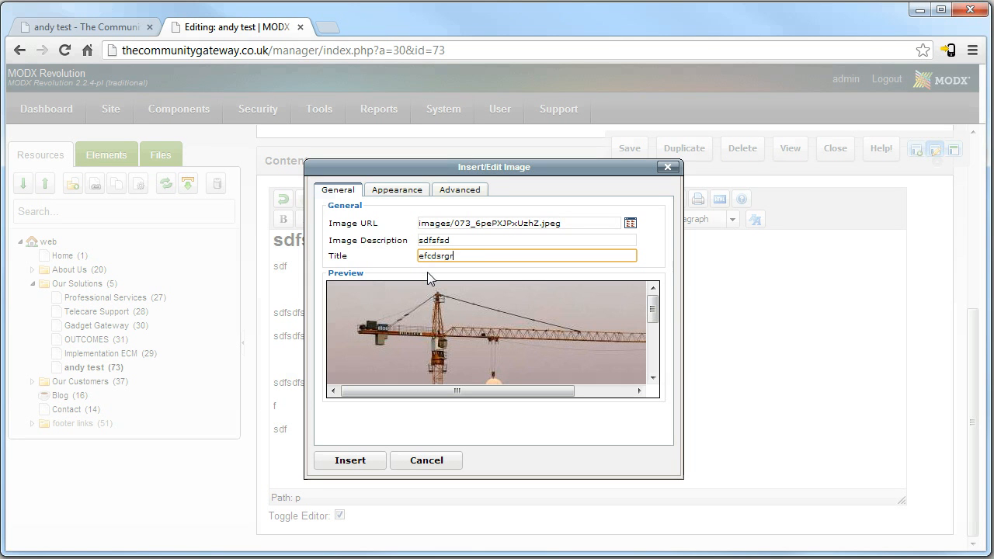
Review the Appearance, Advanced and General image settings, then insert the crane photo into the content.
click(408, 192)
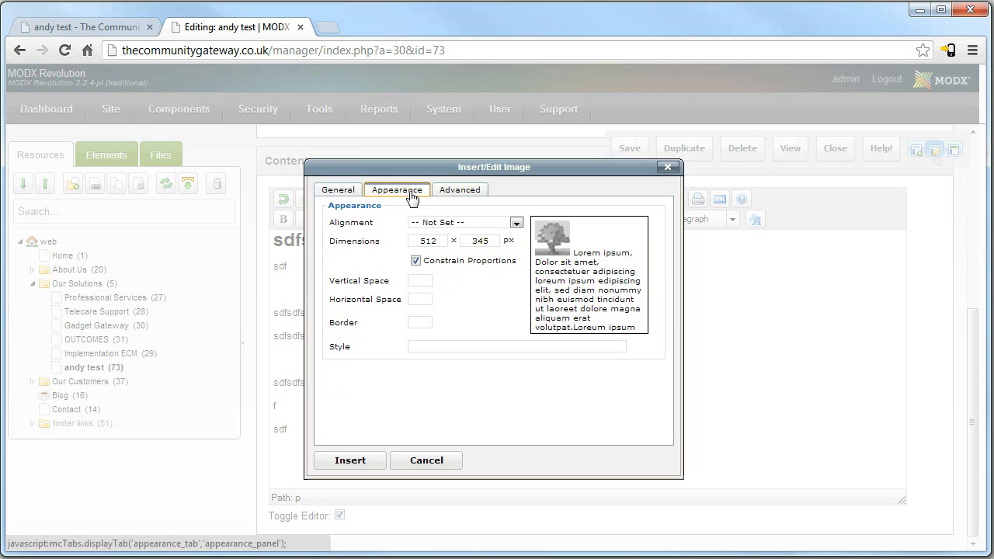
double_click(441, 242)
key(Tab)
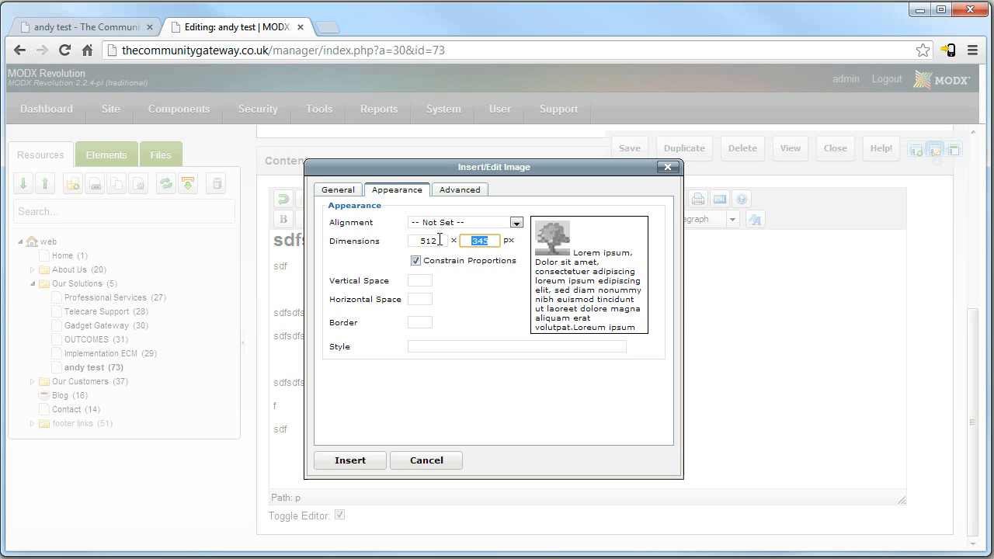
double_click(440, 240)
click(459, 195)
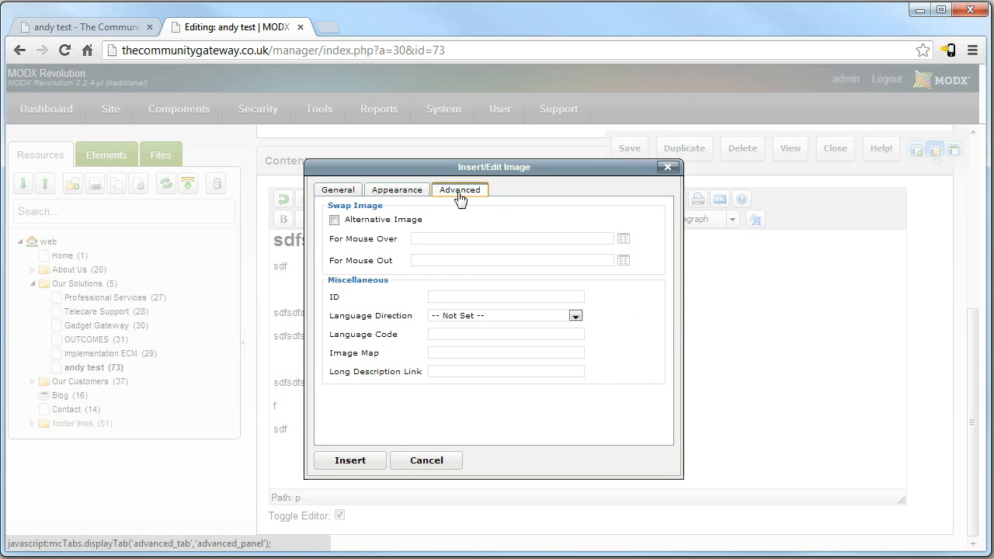
click(399, 194)
click(337, 193)
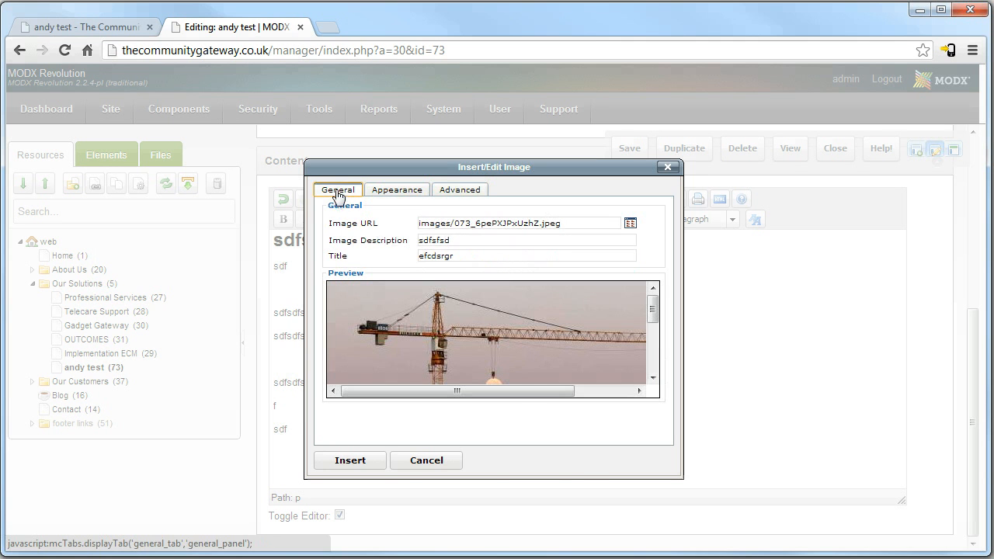
drag(466, 393, 591, 405)
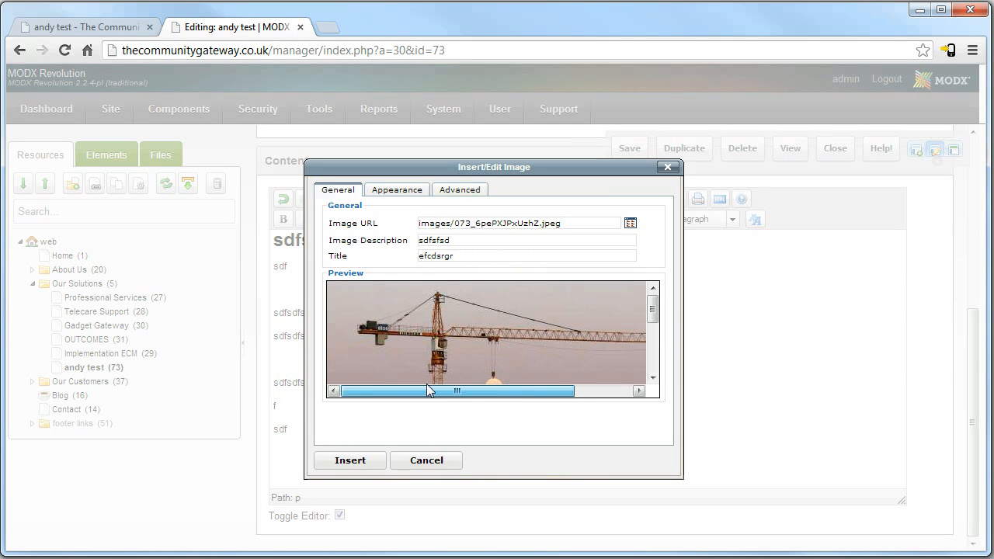
click(350, 462)
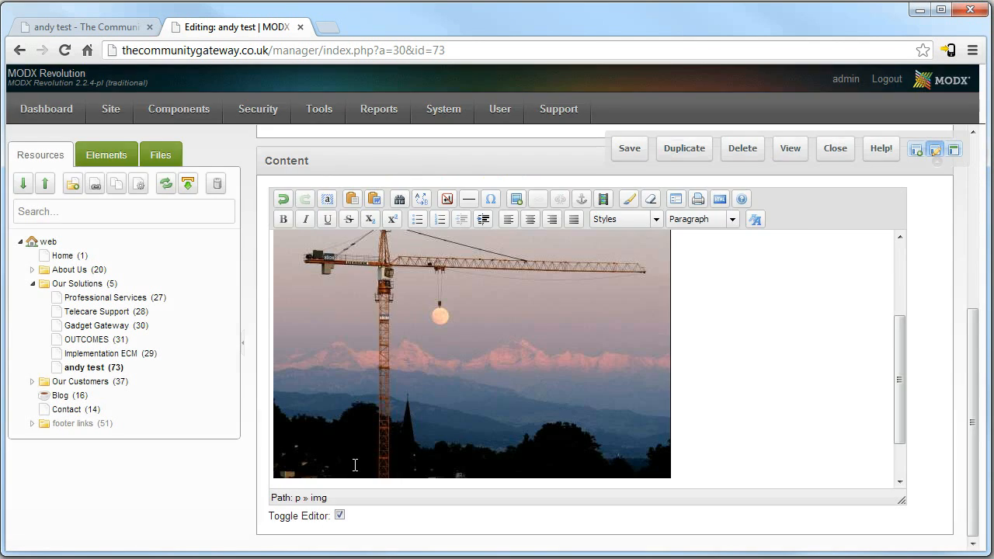
Shrink the crane photo to about 278 px wide and save the andy test page.
scroll(887, 437, down, 2)
drag(421, 299, 347, 263)
click(723, 395)
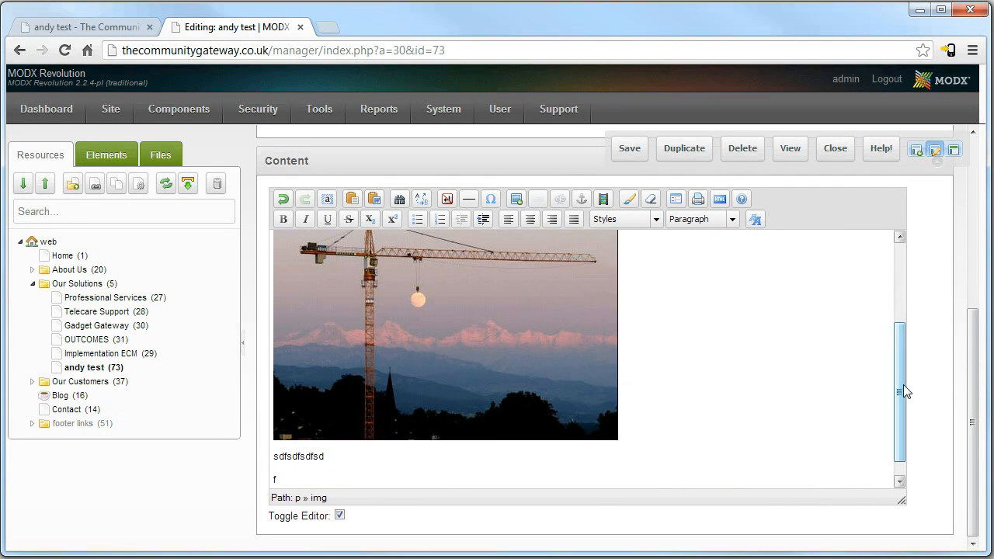
click(315, 390)
drag(315, 391, 312, 315)
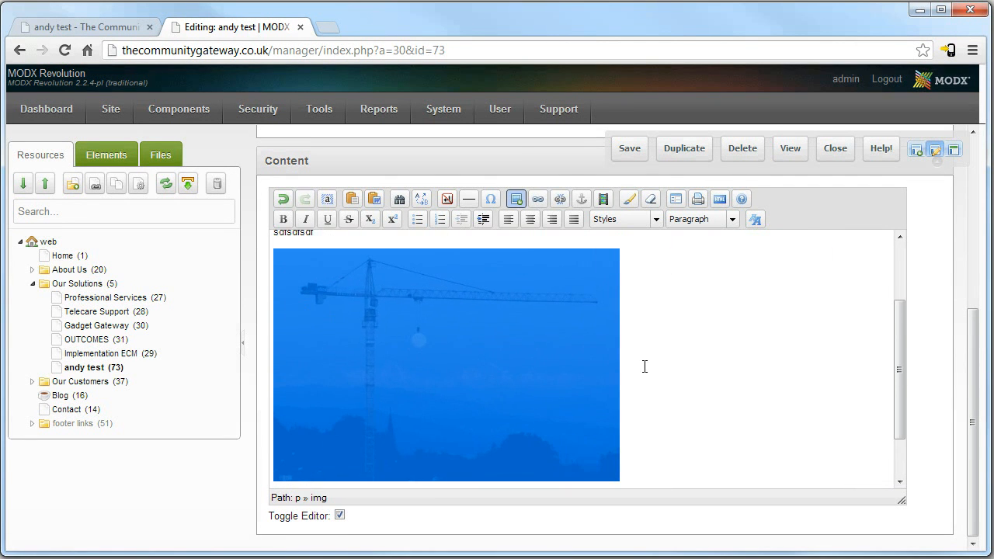
click(773, 421)
drag(573, 452, 443, 361)
click(622, 366)
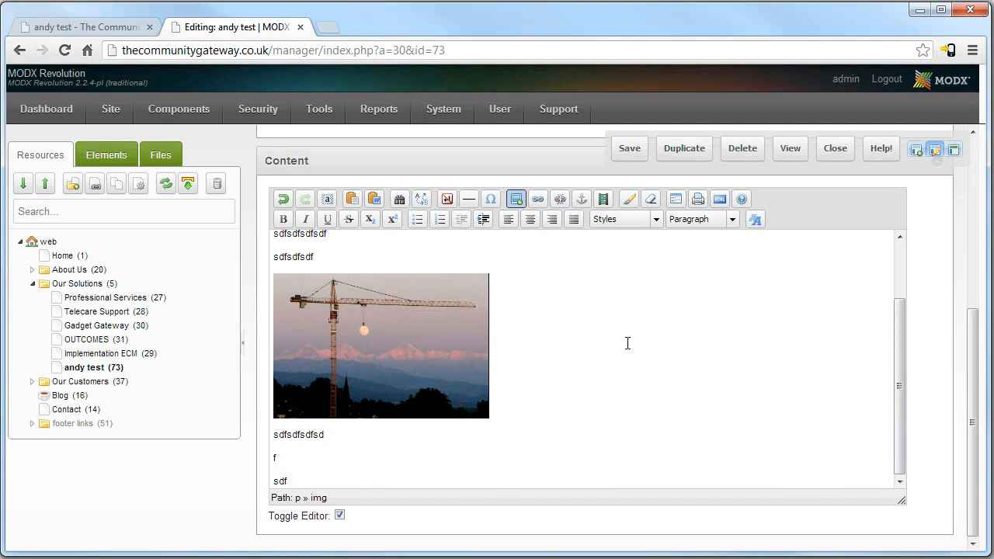
click(626, 152)
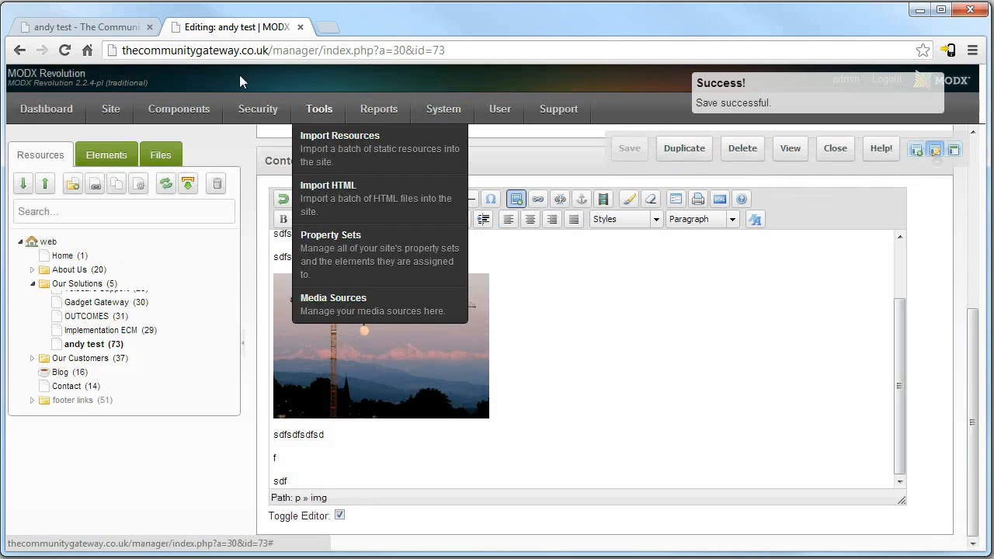
Reload the live andy test page to show the updated content.
click(92, 28)
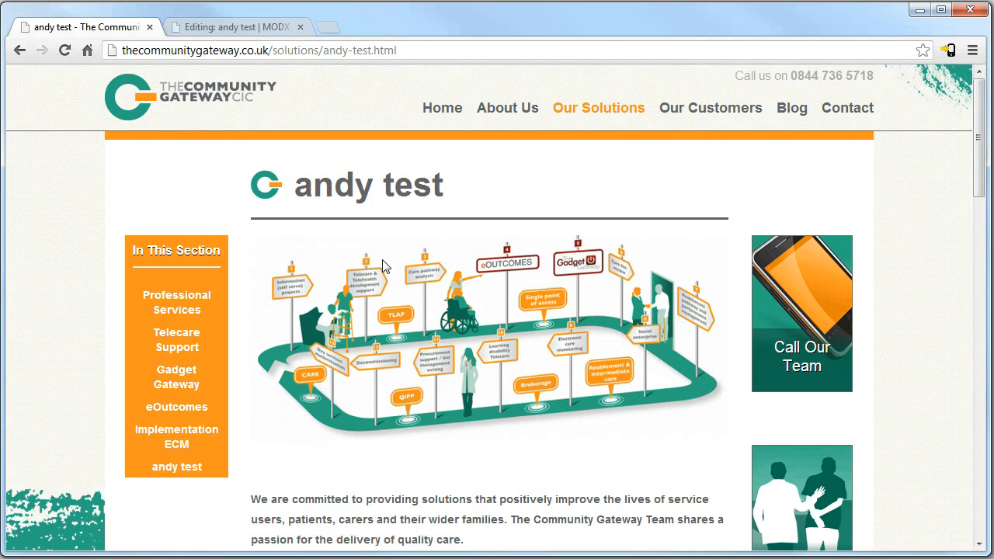
key(F5)
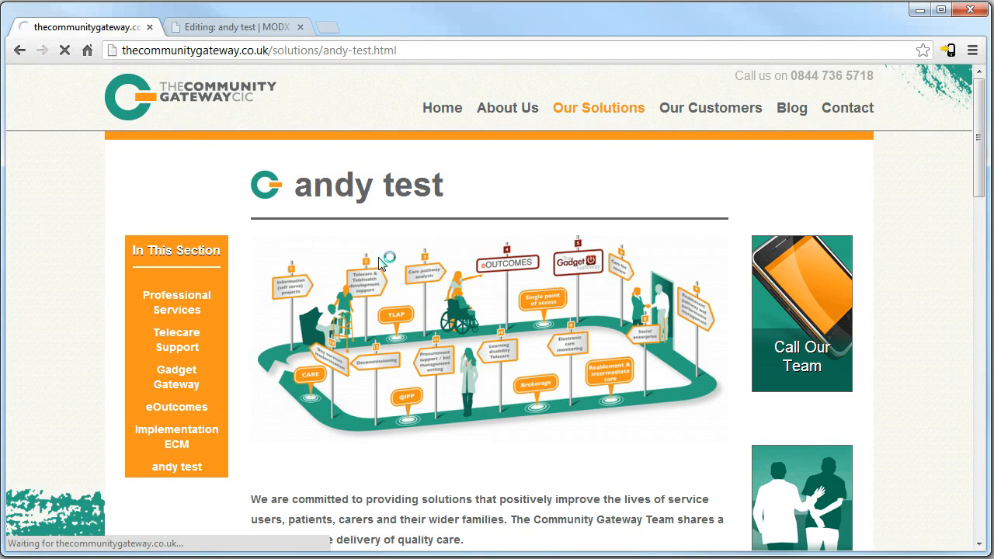
scroll(404, 337, down, 4)
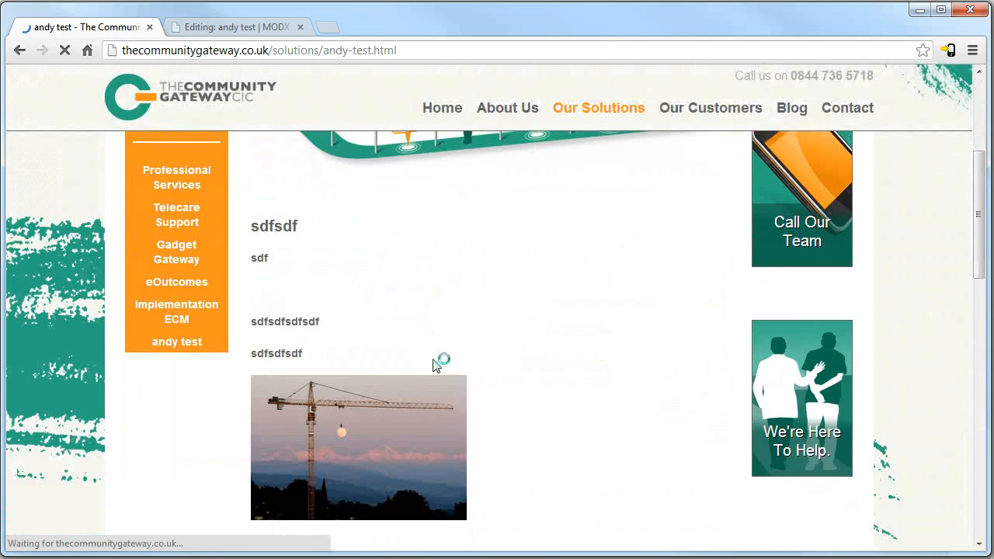
Open the crane photo in its own tab, inspect it, then close that tab.
right_click(404, 426)
click(625, 458)
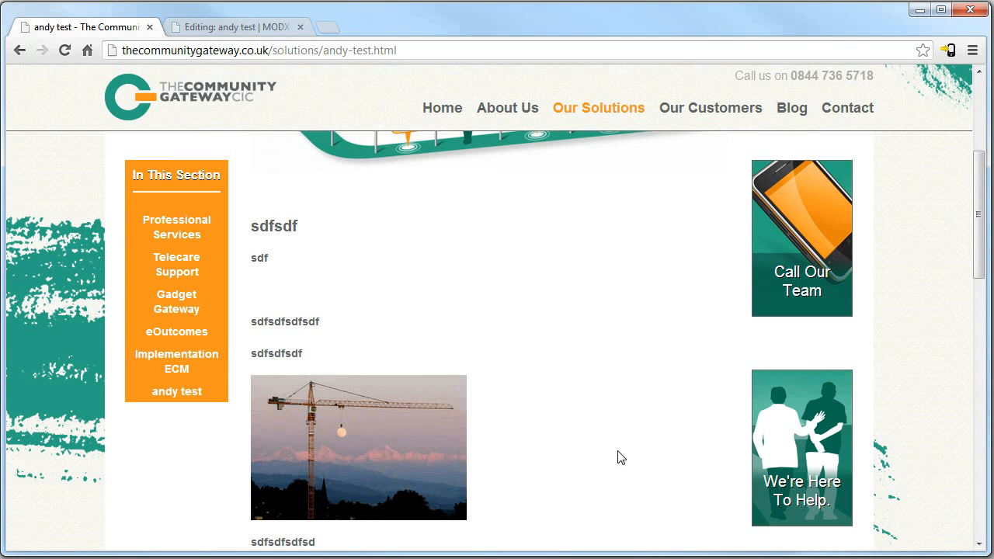
right_click(406, 430)
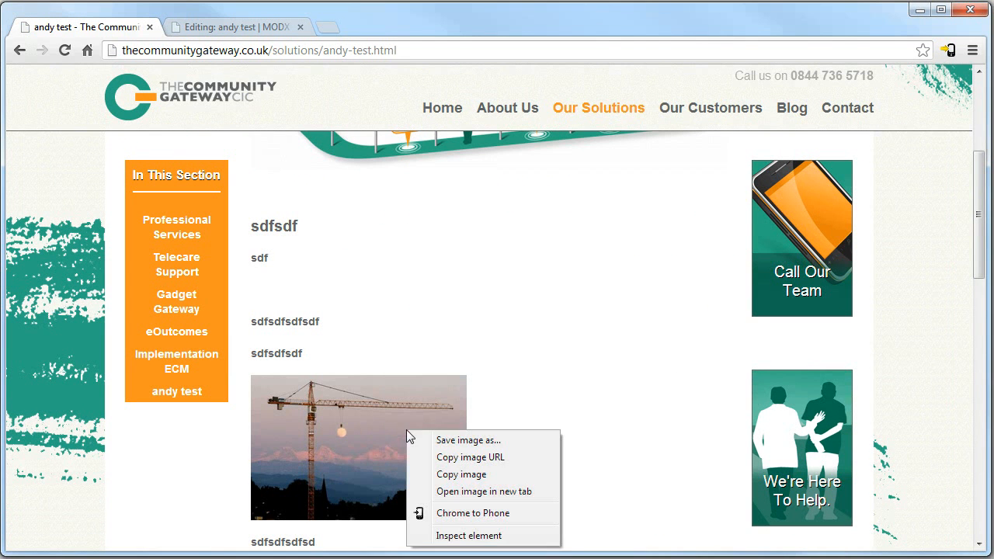
click(486, 491)
click(230, 36)
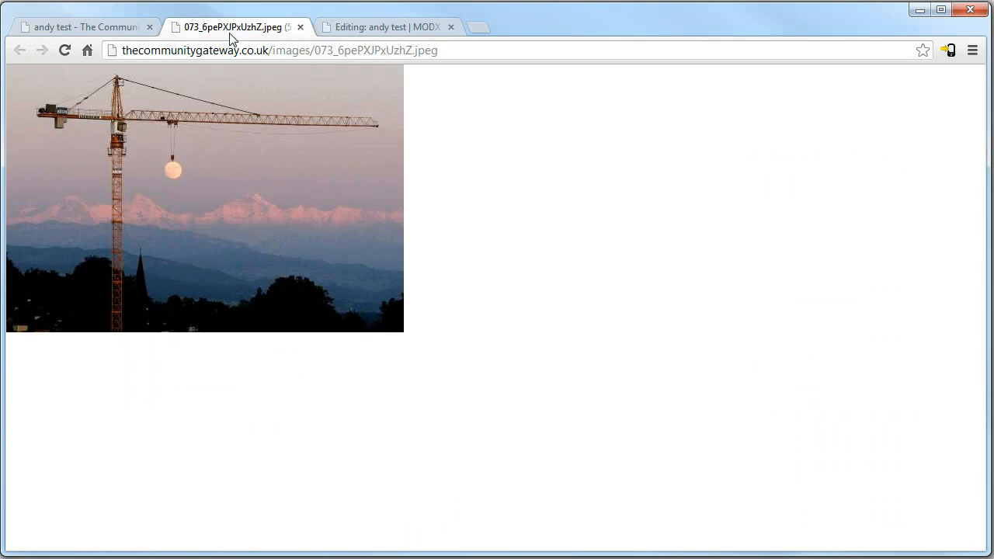
click(109, 26)
click(207, 30)
click(83, 26)
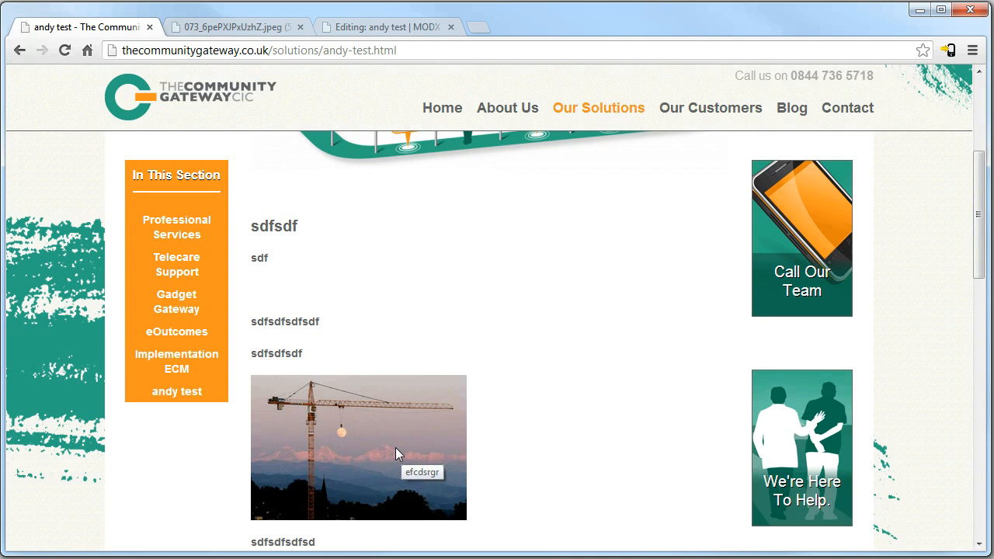
click(205, 28)
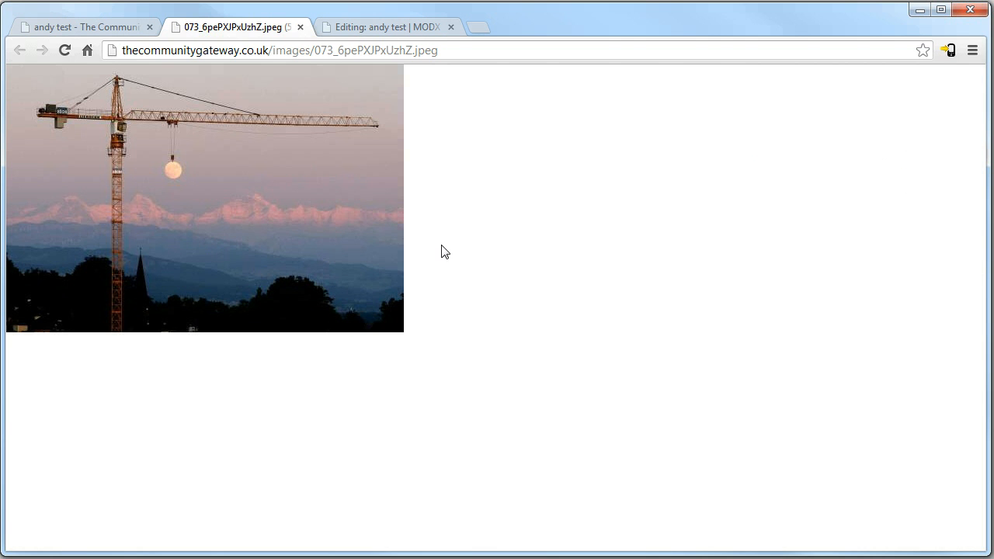
click(301, 28)
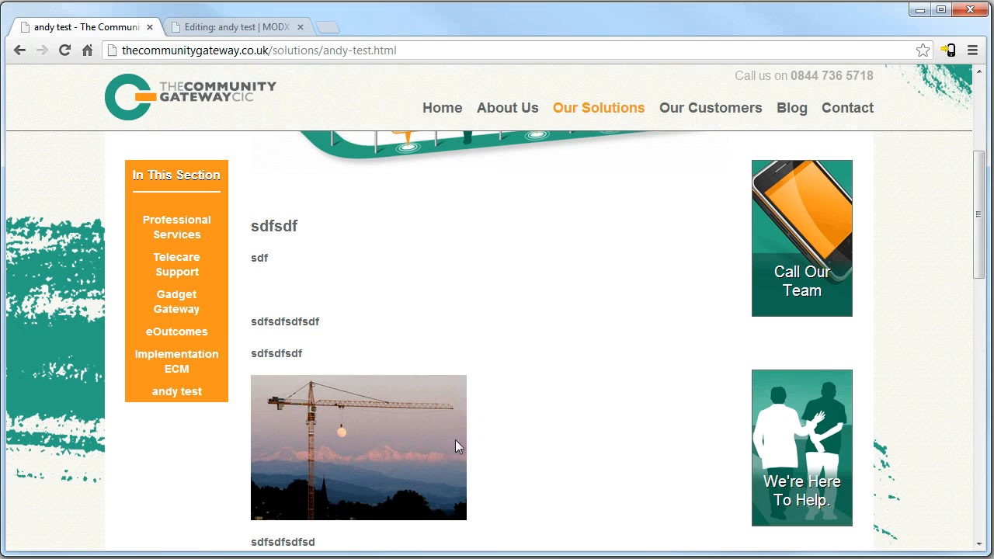
scroll(459, 382, down, 5)
Delete the crane photo and its leftover empty line from the page content.
click(225, 29)
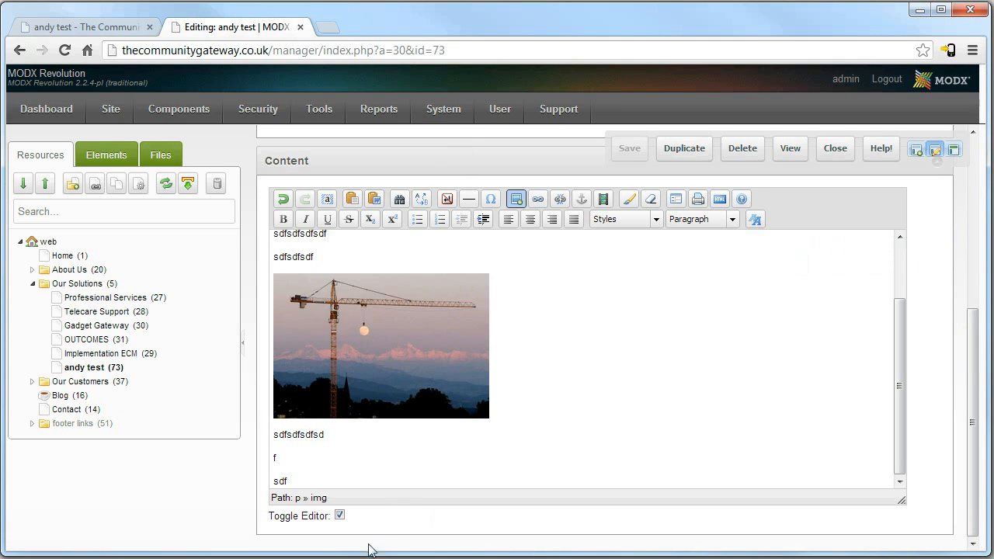
click(480, 407)
key(Delete)
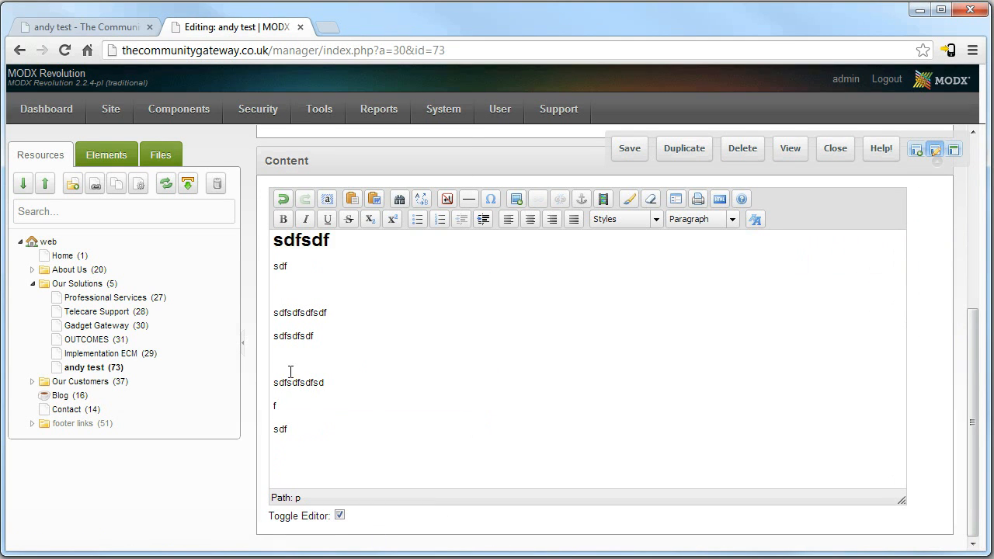
key(BackSpace)
key(BackSpace)
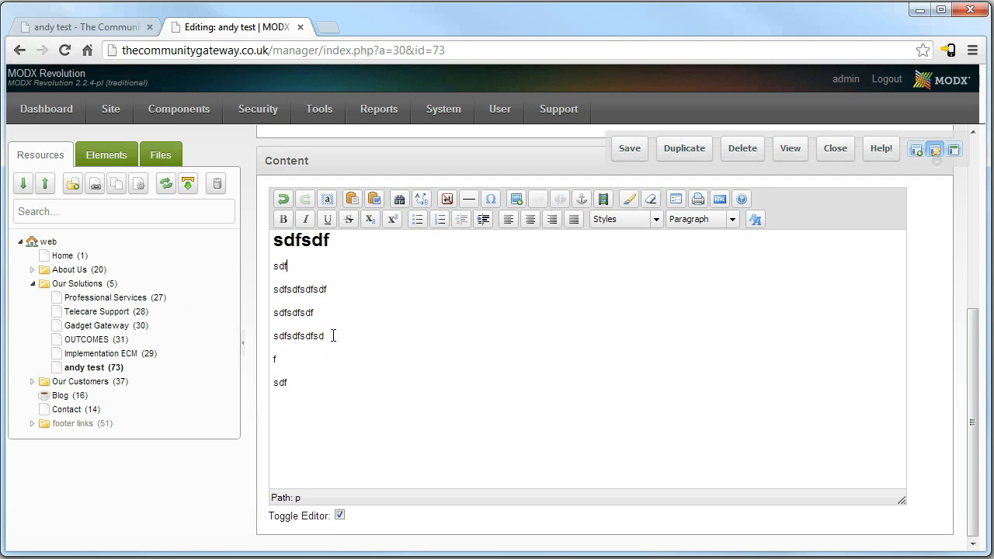
Replace the three filler paragraphs with 'Telecare support' and start linking that text.
drag(337, 336, 255, 276)
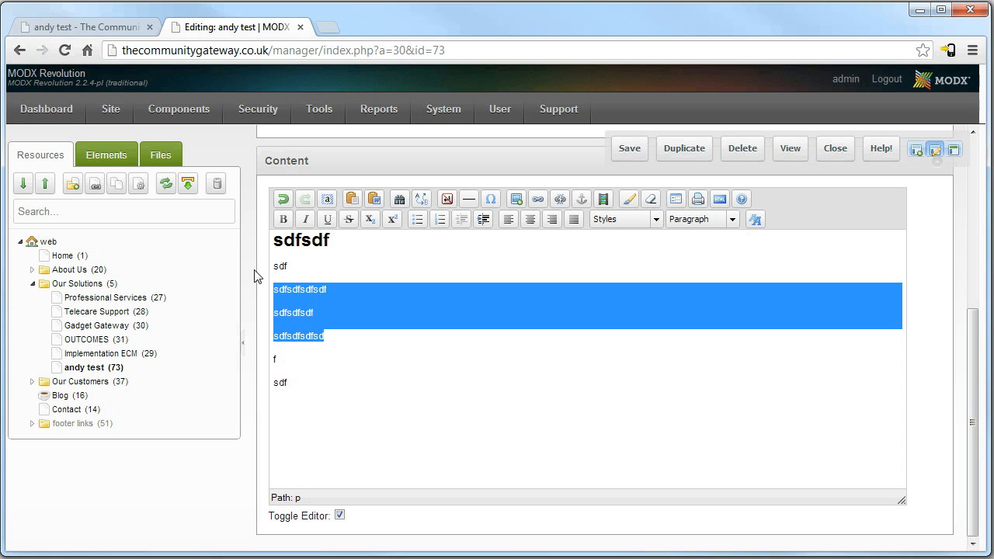
text(Te)
key(BackSpace)
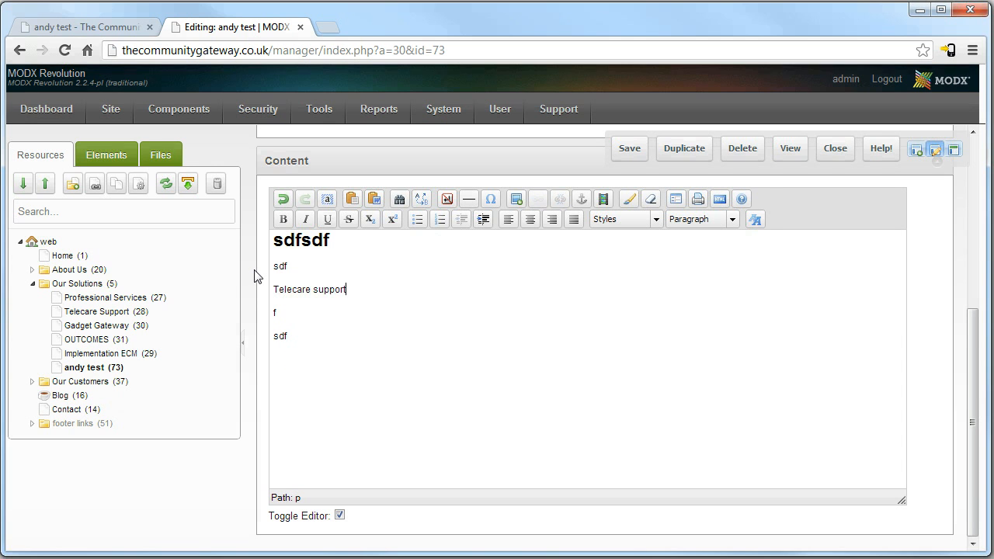
drag(353, 285, 272, 289)
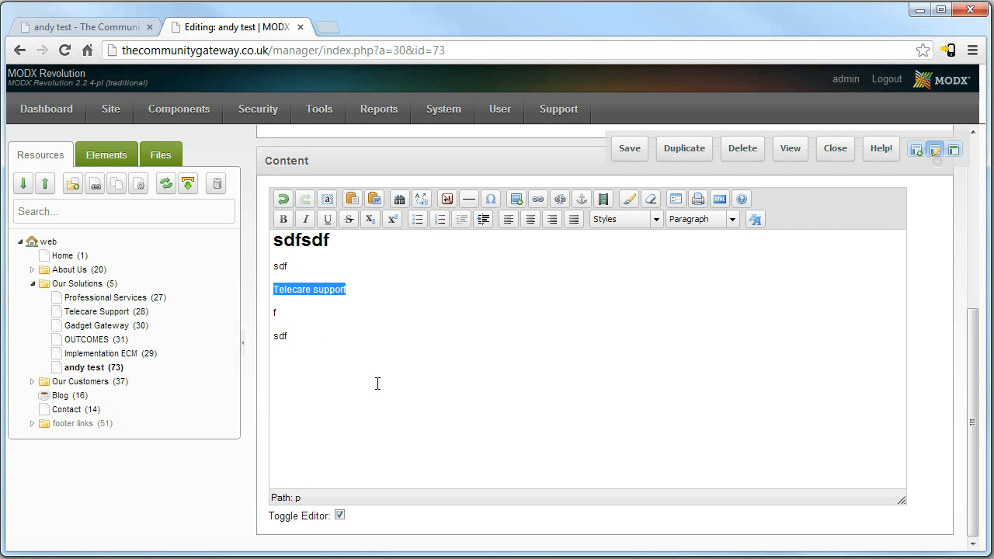
click(537, 199)
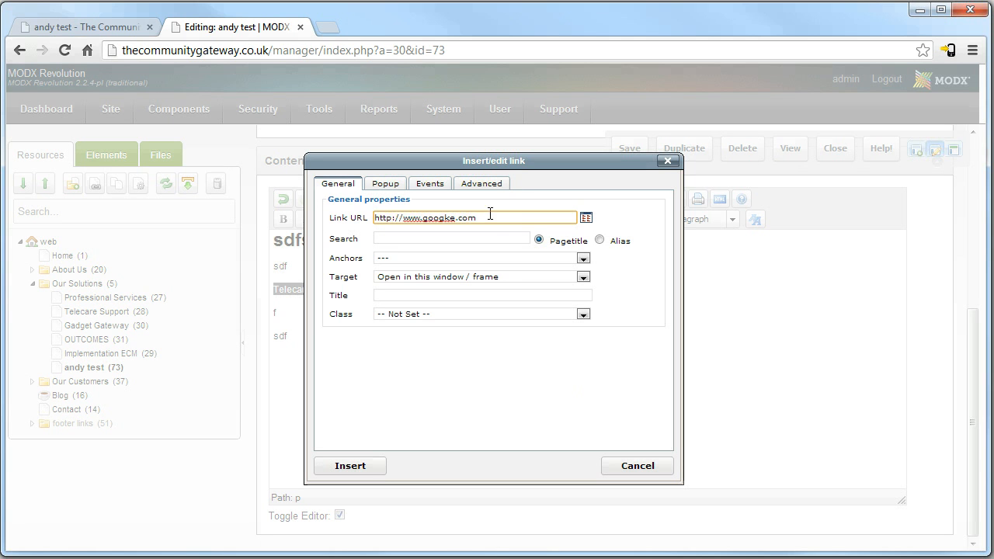
Replace the link URL with Gadget Gateway (30) found by searching 'gadge', then open the Resources Browser.
drag(496, 217, 374, 218)
key(BackSpace)
click(407, 239)
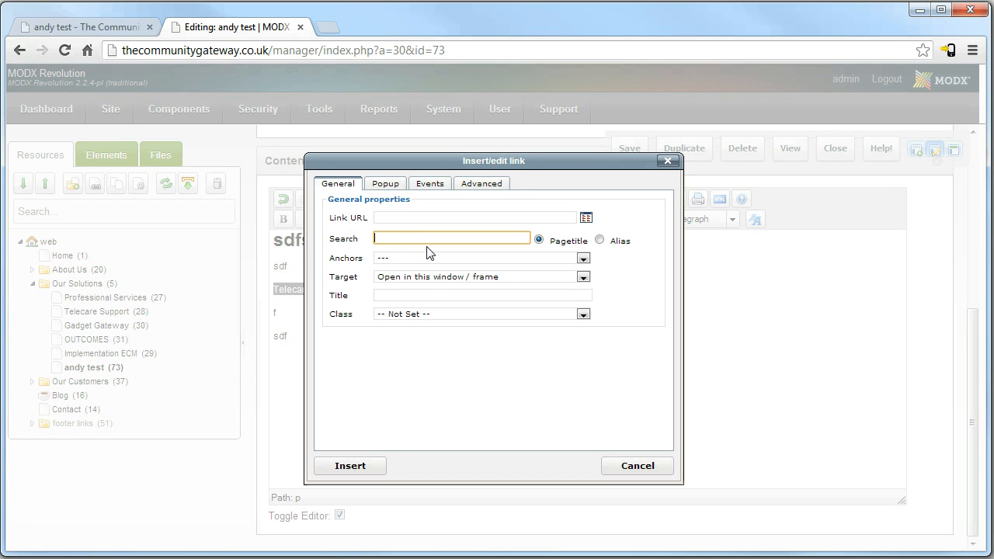
text(gadge)
click(426, 253)
click(586, 219)
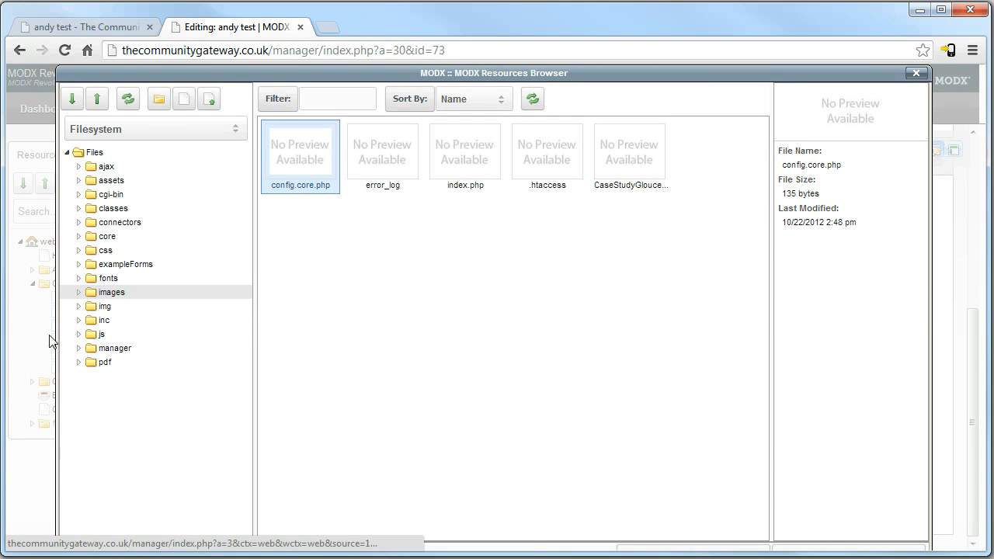
Look through the images folder, cancel an upload, select Mike.png, and close the Resources Browser.
click(89, 292)
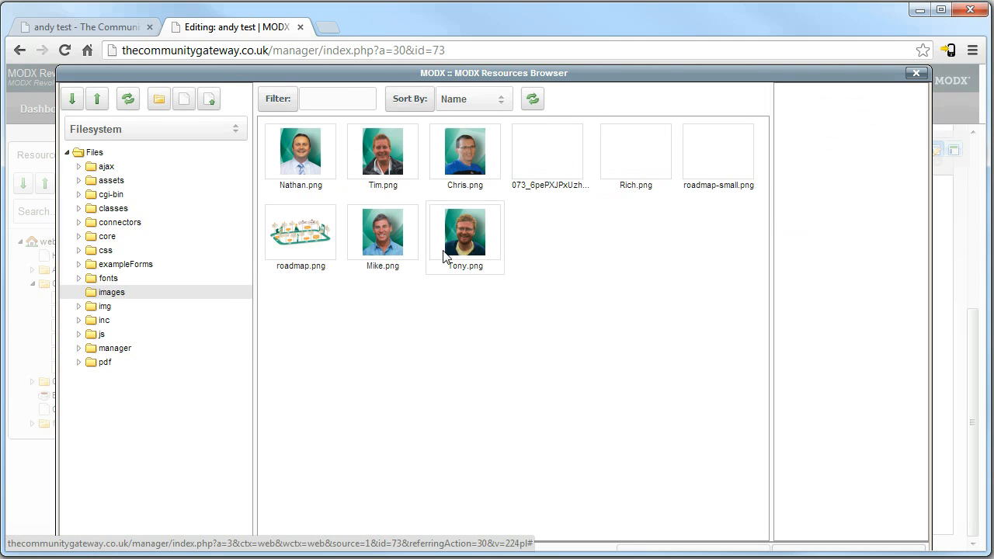
click(299, 235)
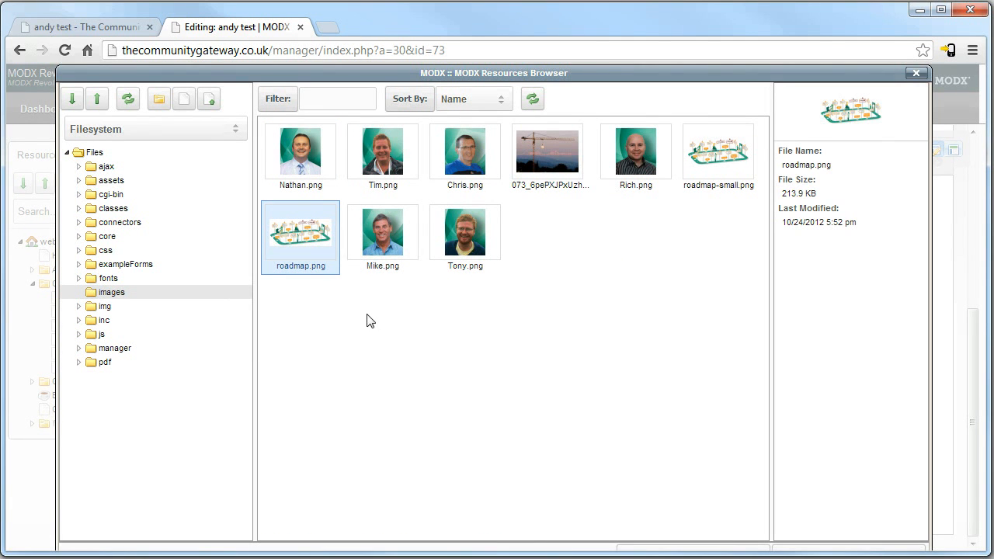
click(210, 101)
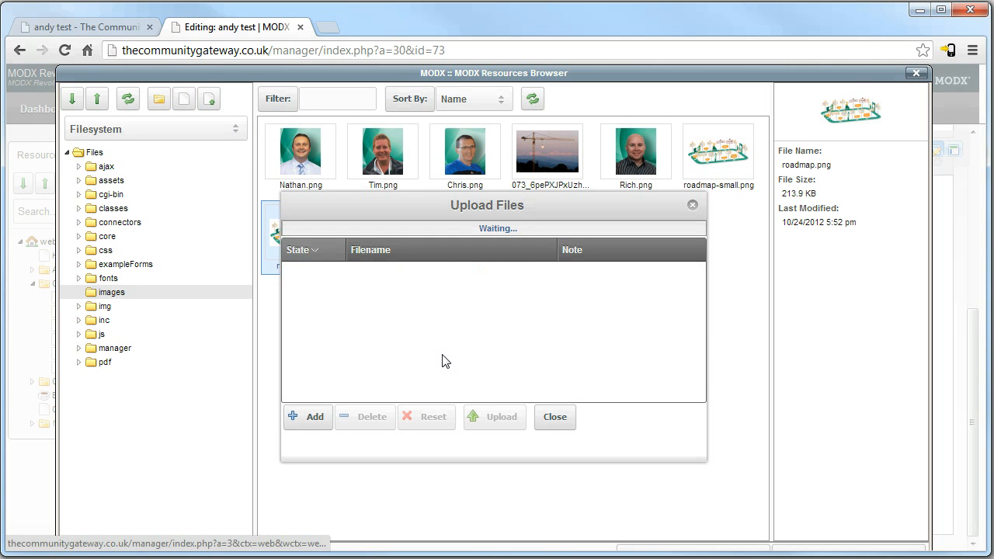
click(331, 424)
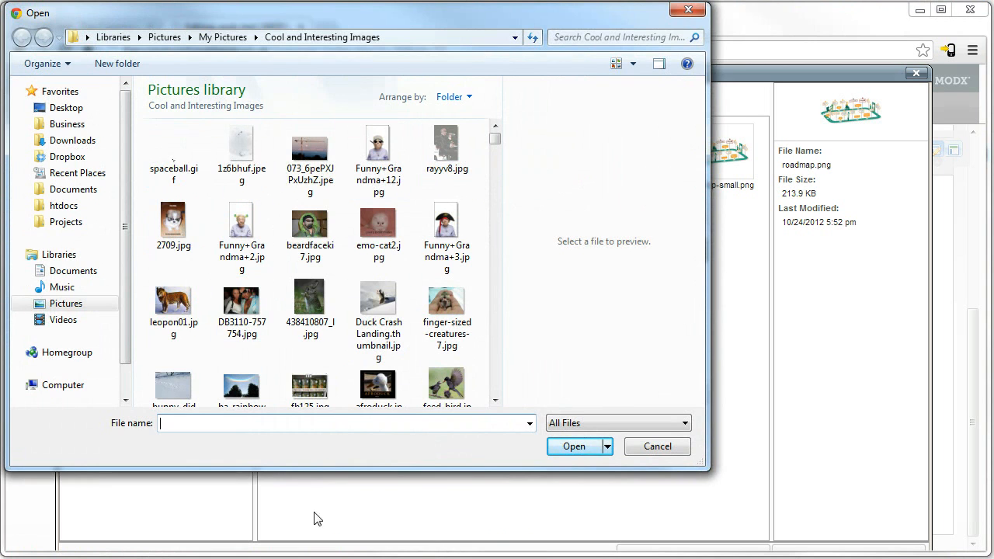
click(672, 450)
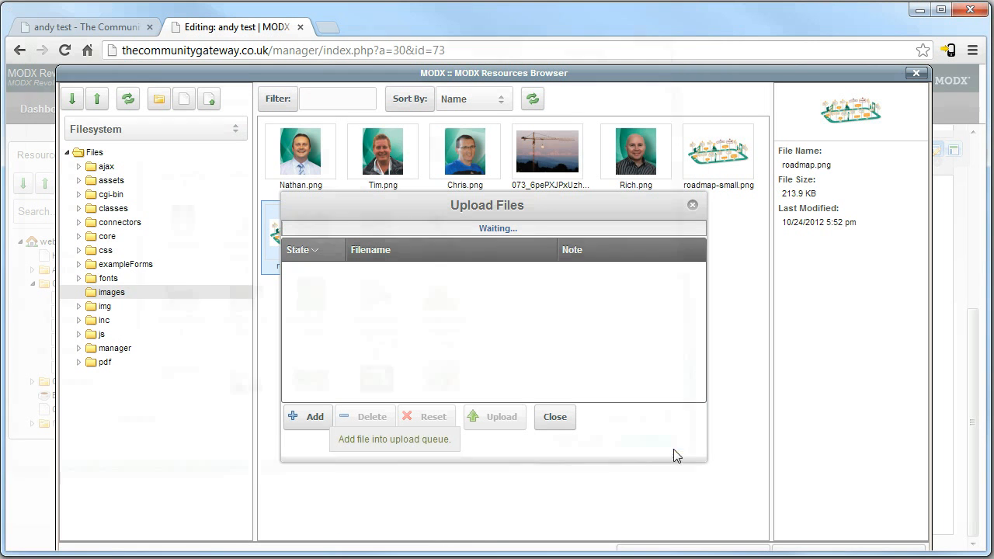
click(692, 208)
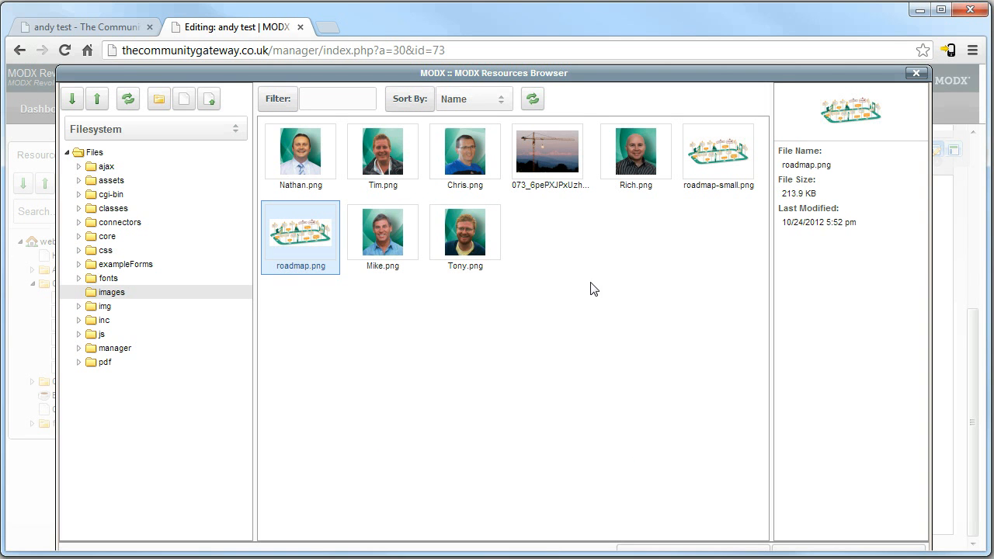
click(374, 234)
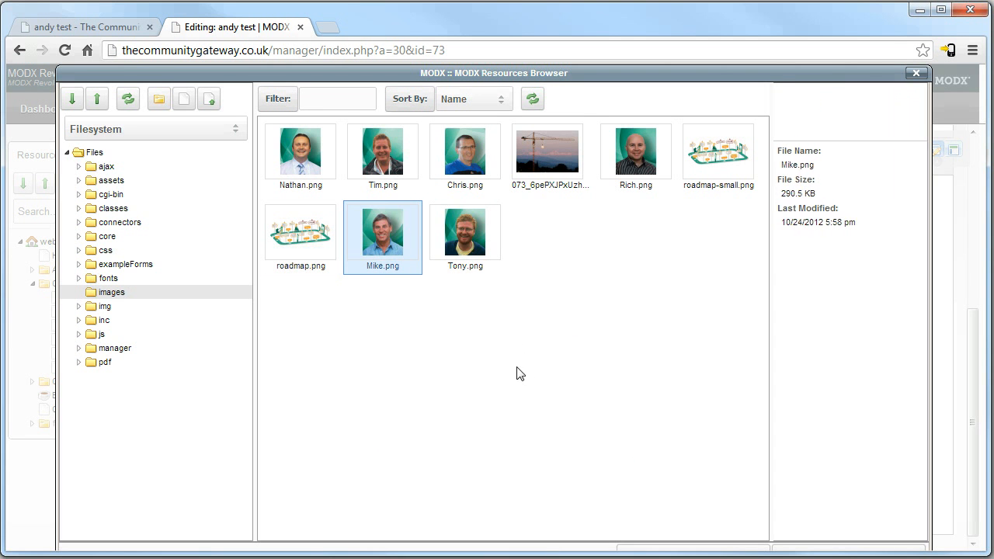
click(915, 73)
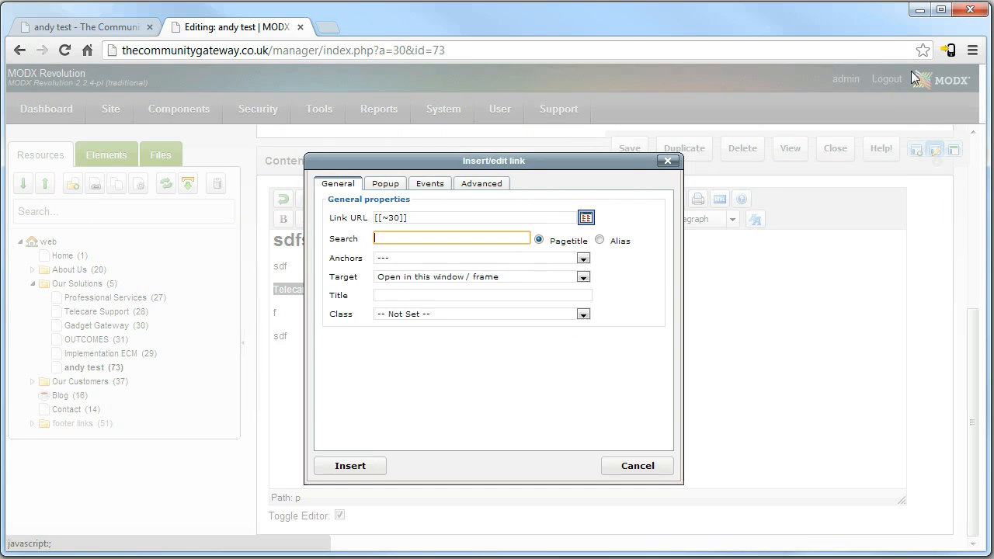
Clear the link URL and check the andy-test address in the live page tab.
click(411, 217)
triple_click(434, 217)
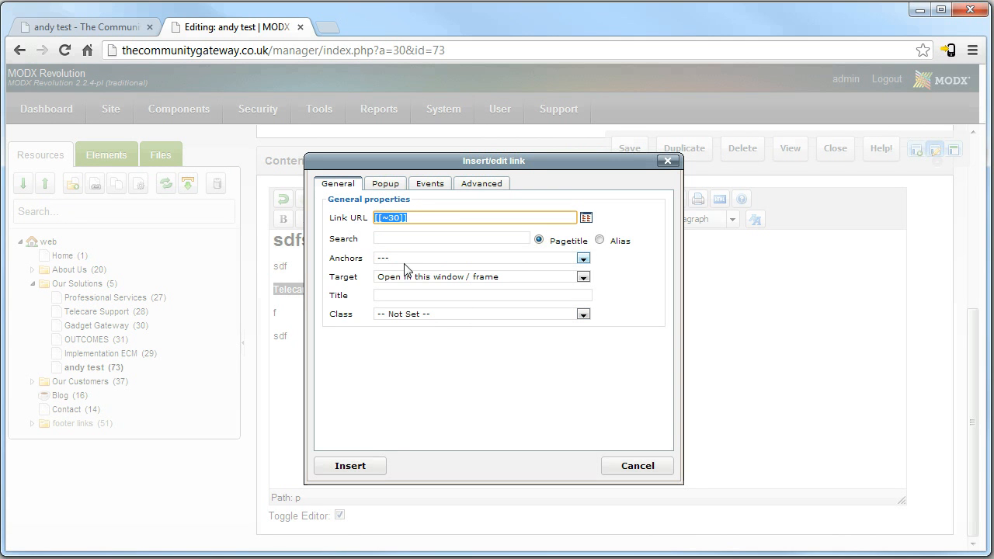
click(399, 238)
triple_click(418, 220)
key(BackSpace)
drag(409, 214, 371, 217)
drag(461, 219, 299, 213)
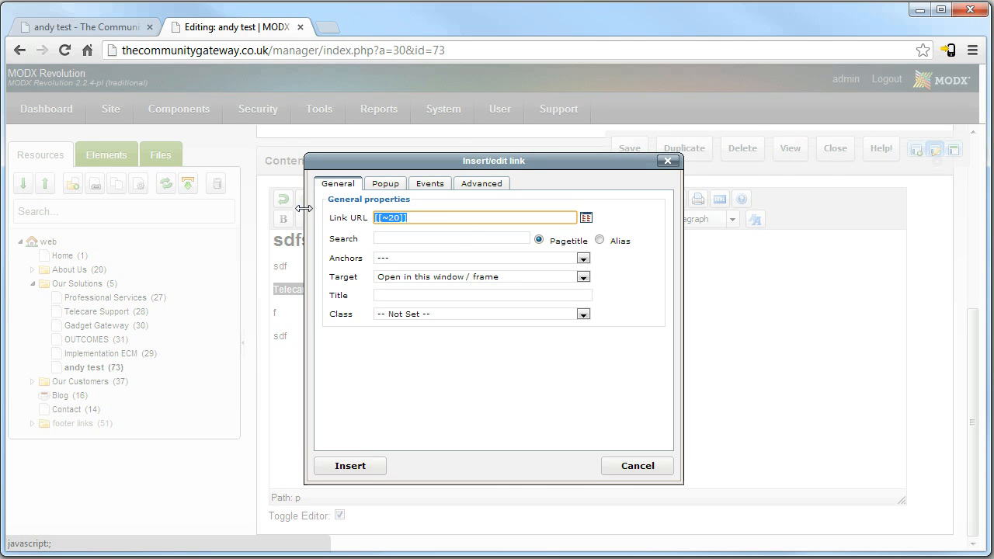
click(86, 26)
drag(323, 50, 374, 51)
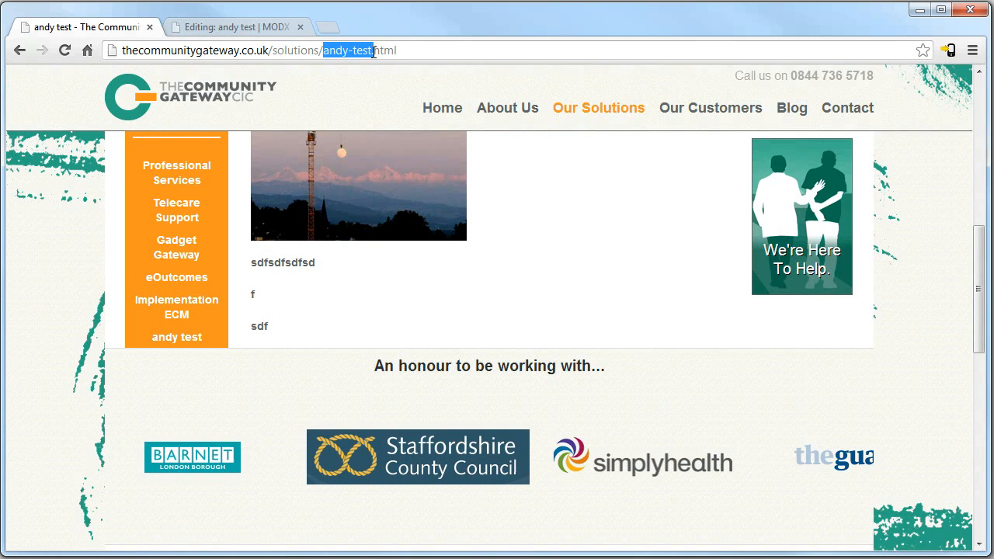
click(199, 31)
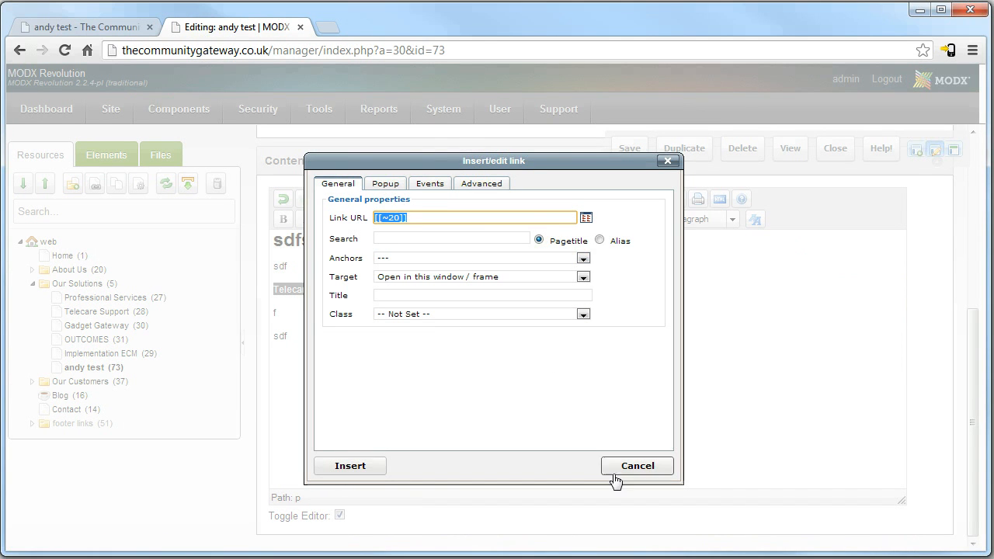
Link the text to Telecare Support (28) via a 'teleca' search, insert it, and save the page.
click(344, 471)
drag(406, 218, 377, 230)
key(BackSpace)
click(409, 239)
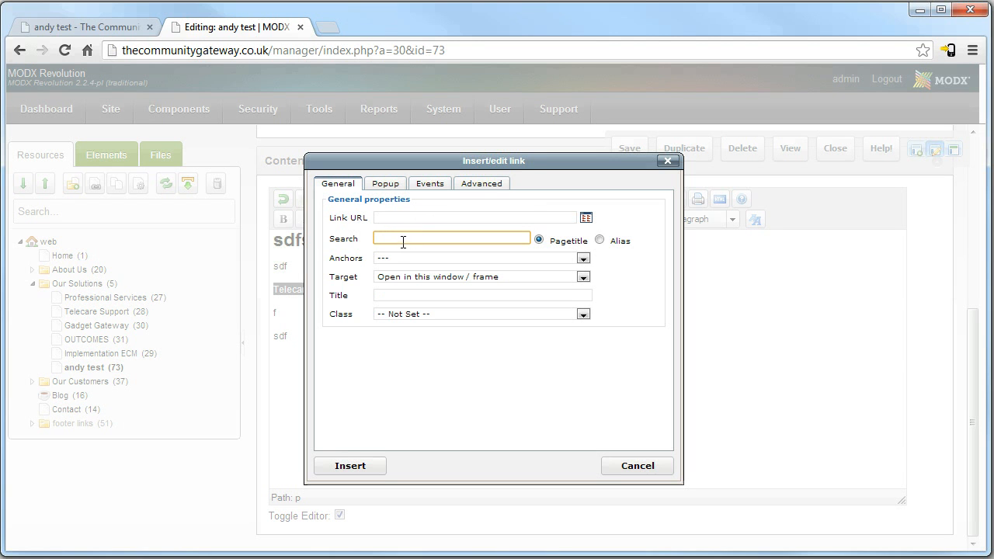
text(telecar)
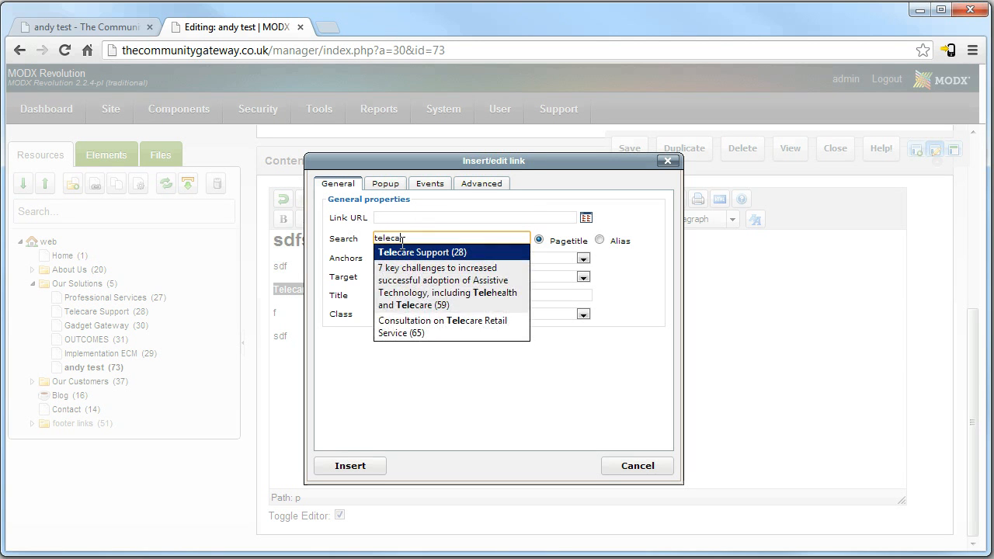
click(420, 254)
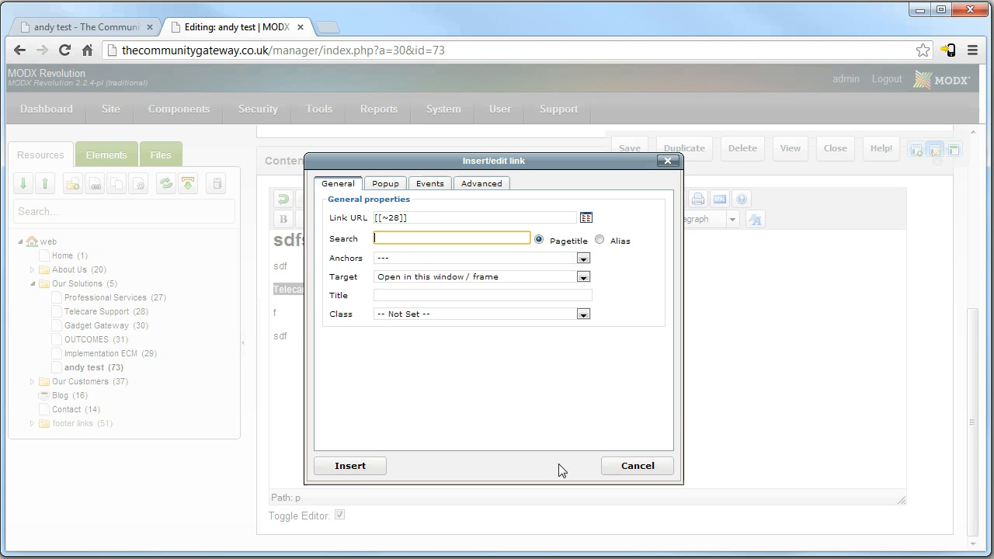
click(354, 469)
click(628, 148)
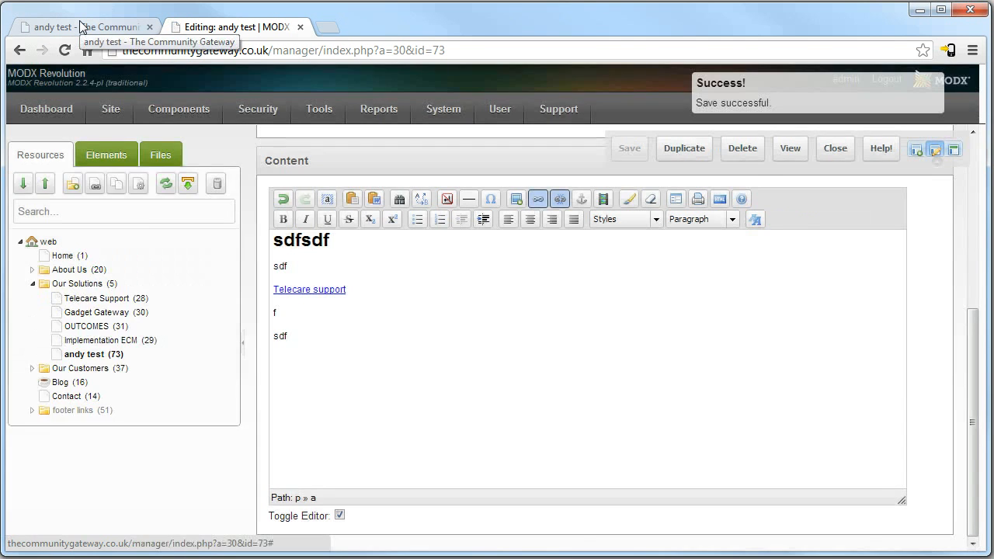
Reload the live andy test page and follow the Telecare support link to the Telecare Support page.
click(83, 27)
click(211, 49)
text(])
key(Return)
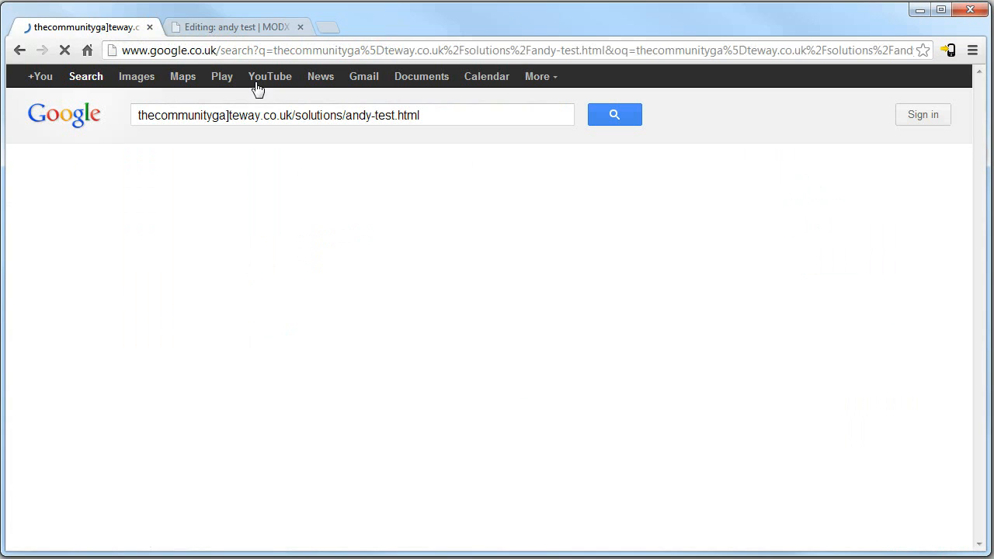
click(21, 50)
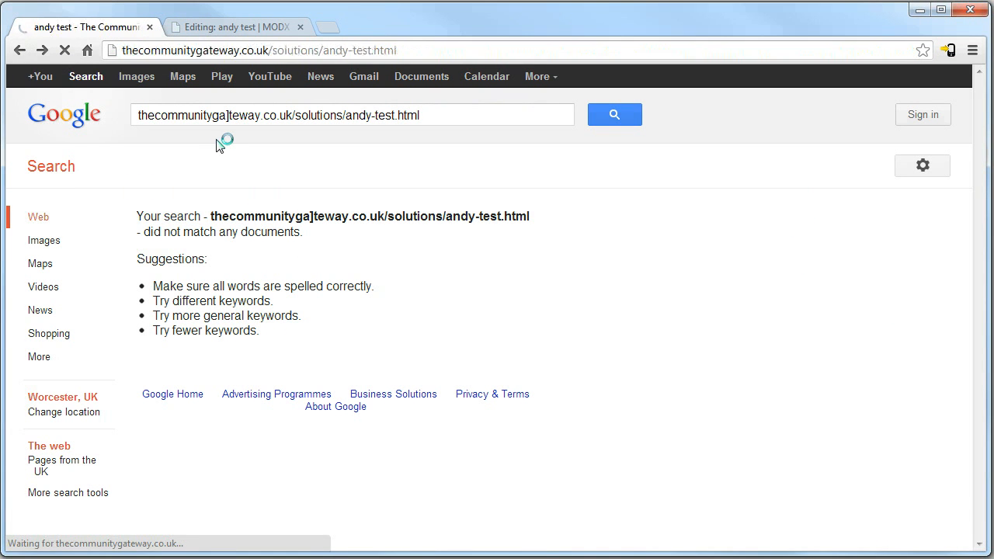
scroll(559, 419, down, 10)
scroll(560, 419, up, 11)
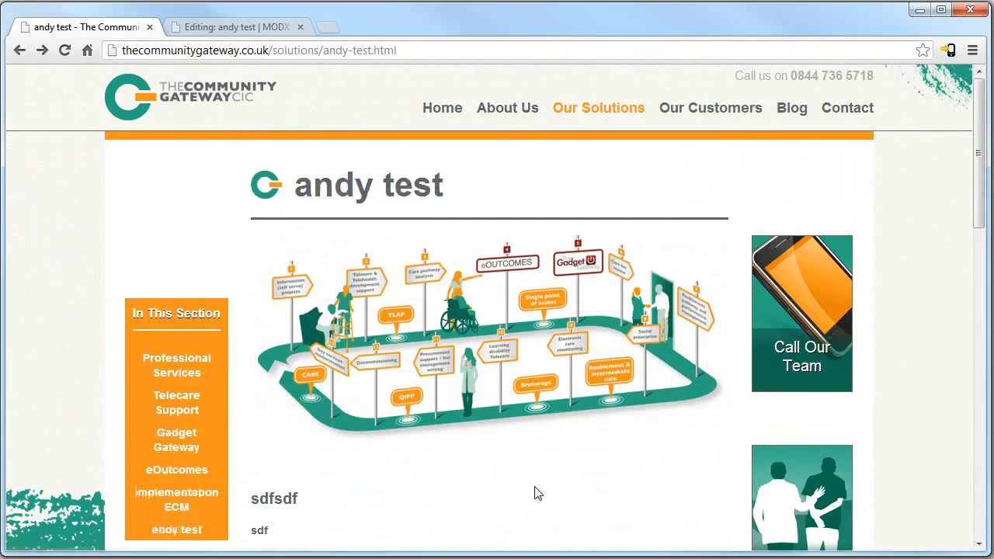
scroll(506, 459, down, 4)
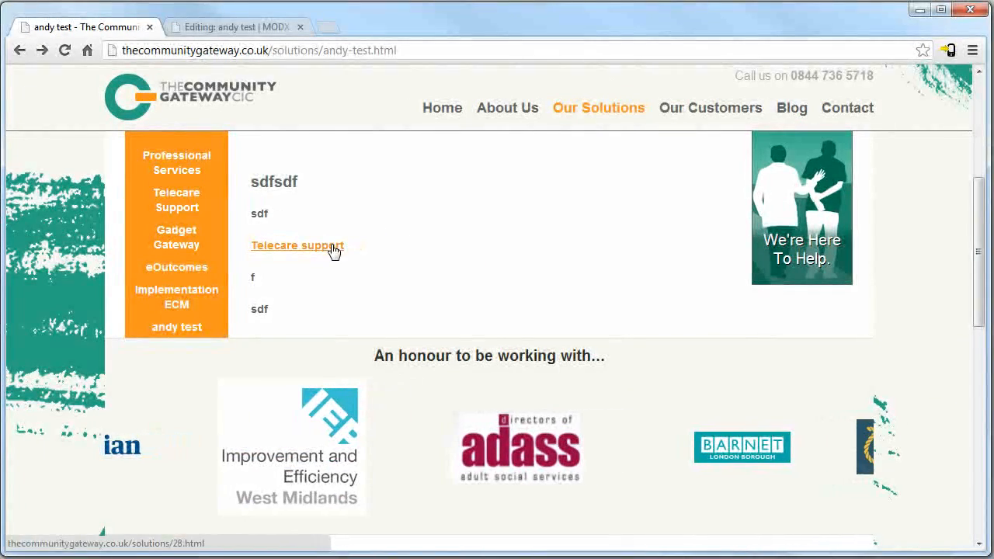
click(334, 247)
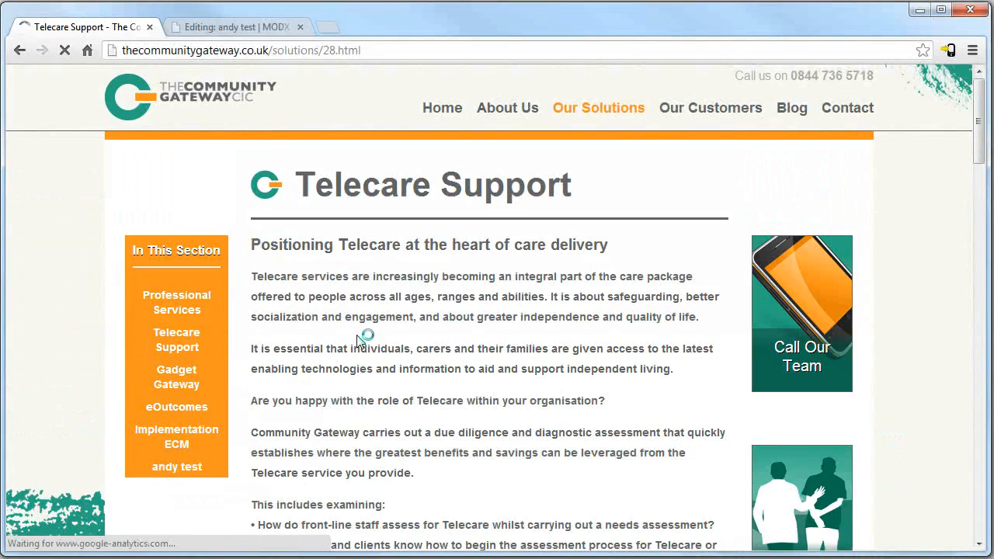
scroll(360, 339, down, 4)
scroll(359, 372, down, 1)
scroll(338, 388, up, 5)
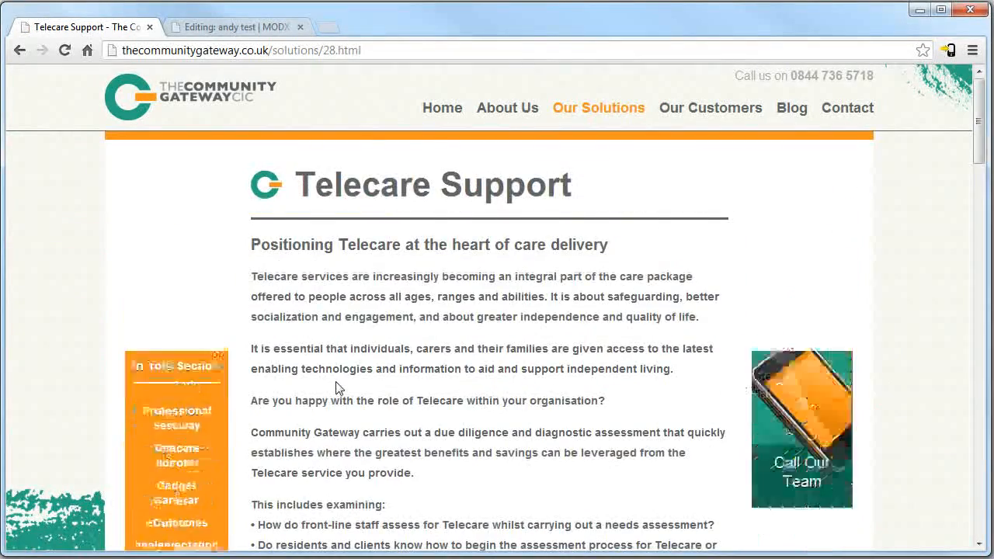
scroll(338, 349, down, 4)
Remove the link from the 'Telecare support' text in the MODX editor.
click(236, 27)
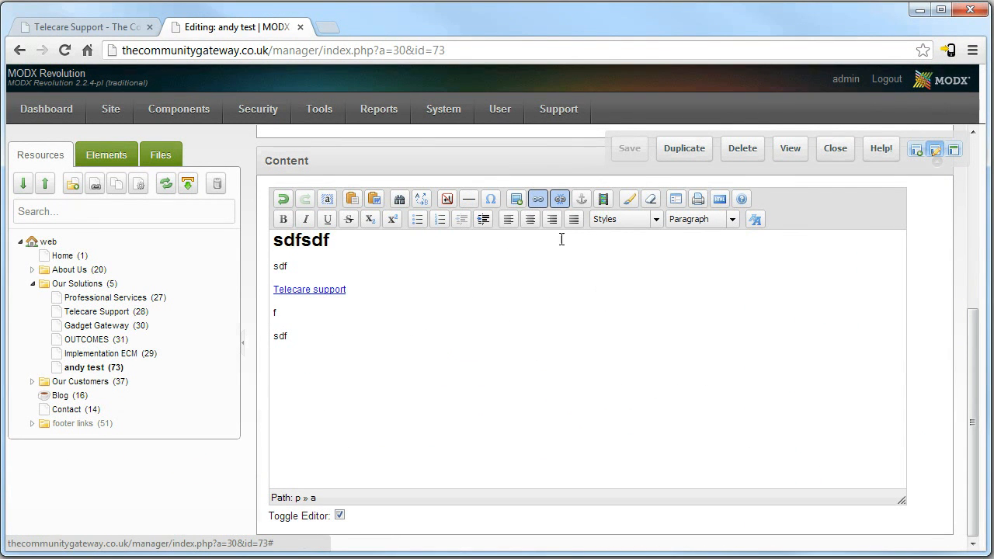
drag(367, 289, 231, 284)
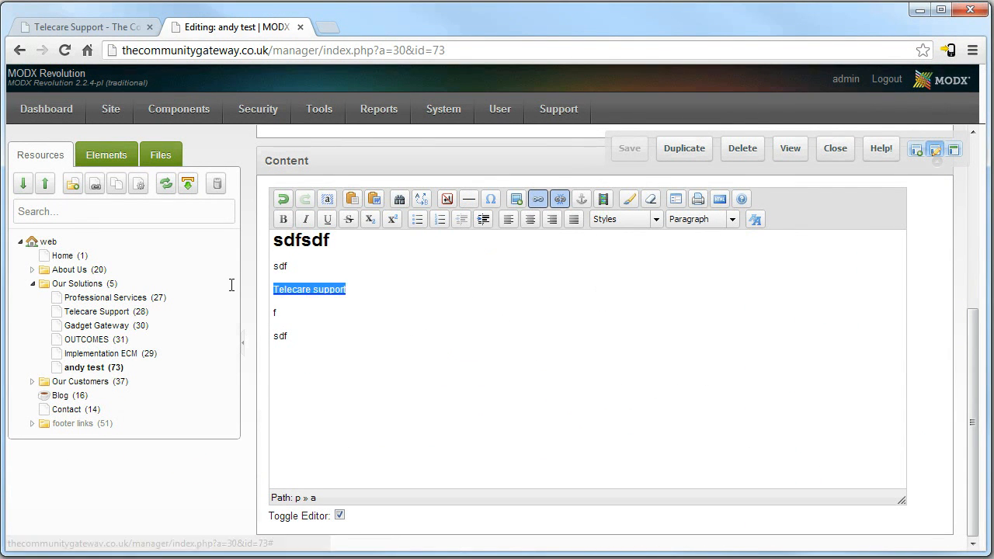
click(561, 199)
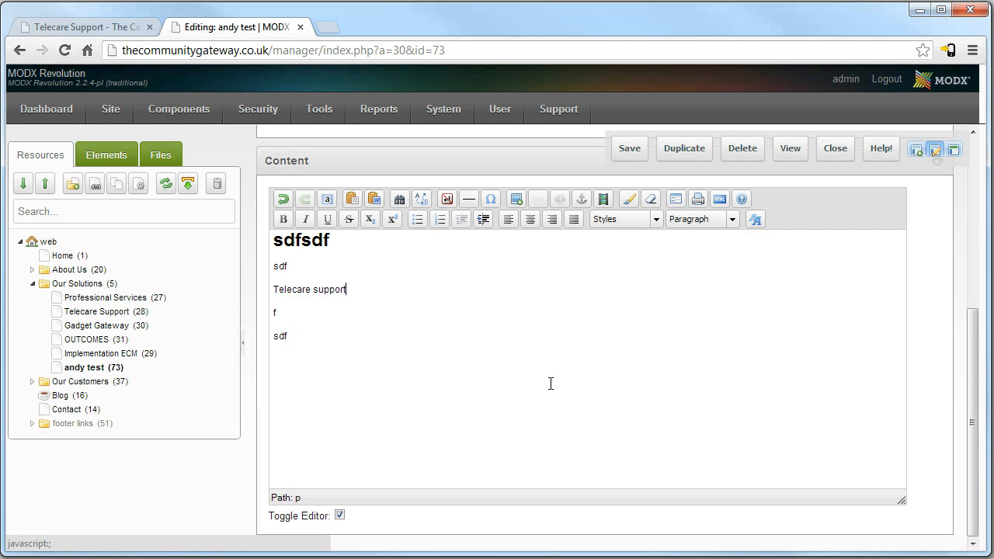